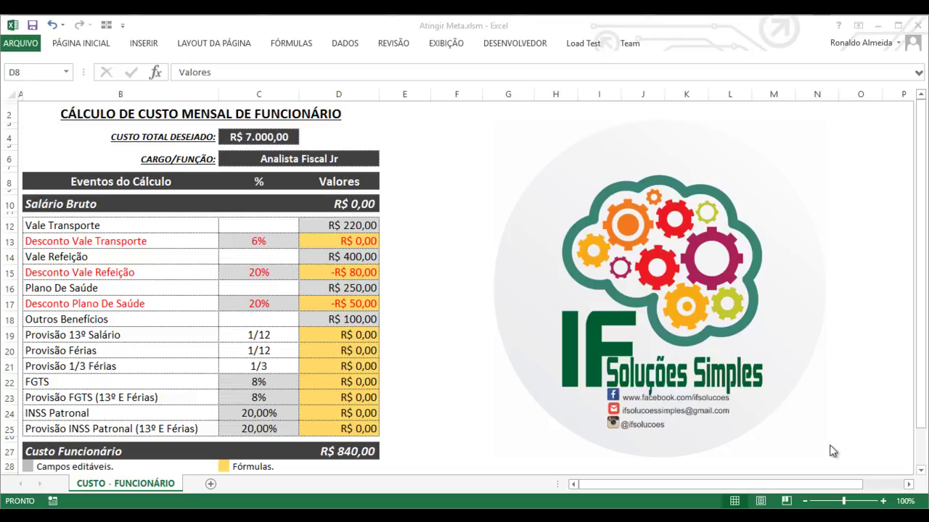
- Review the desired total cost, the benefit values and the discount formulas in the employee cost sheet
click(117, 116)
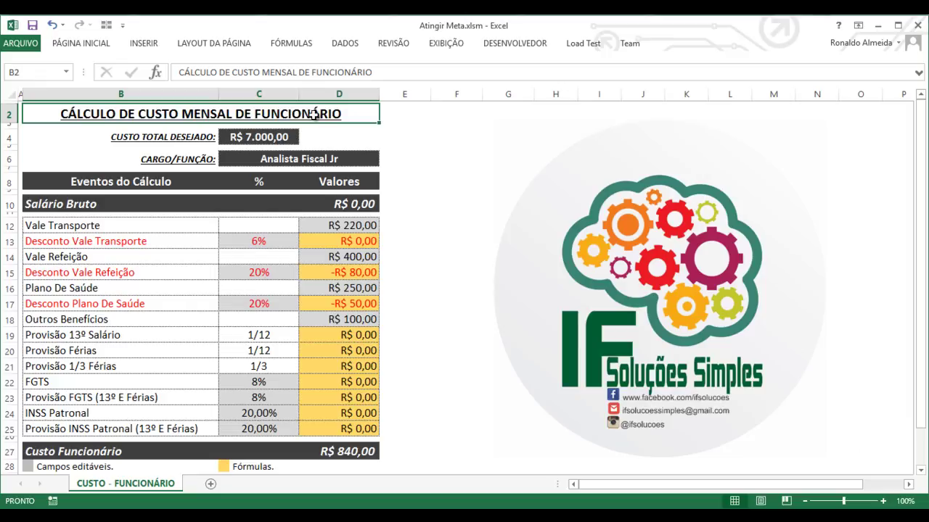
click(186, 139)
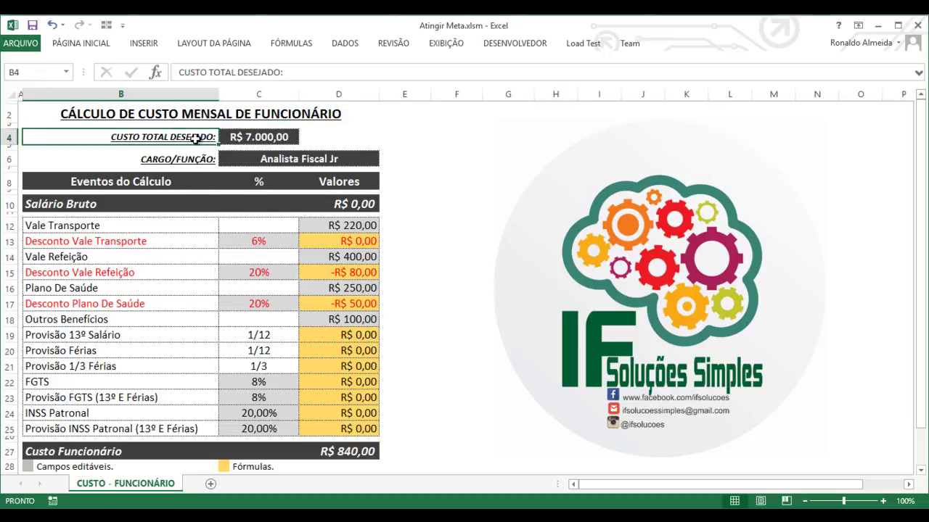
click(248, 143)
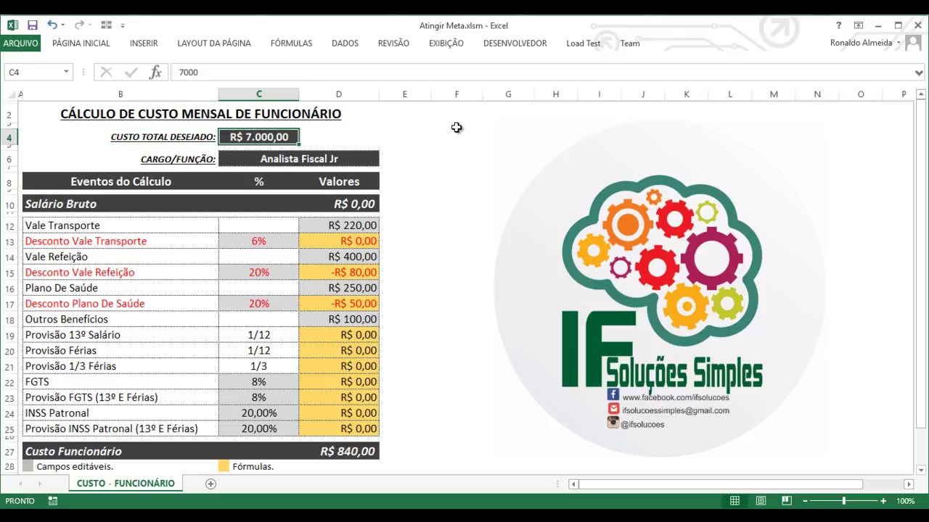
click(361, 229)
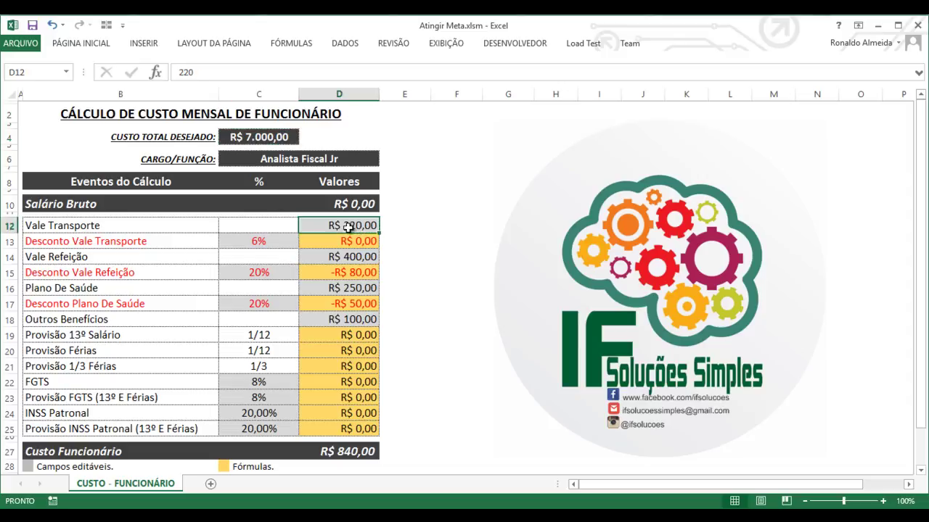
click(341, 257)
click(355, 289)
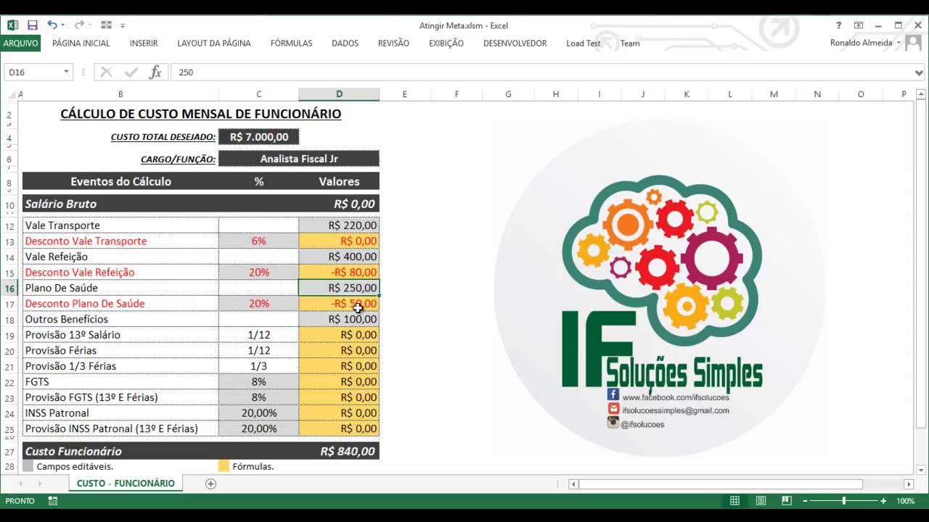
click(351, 320)
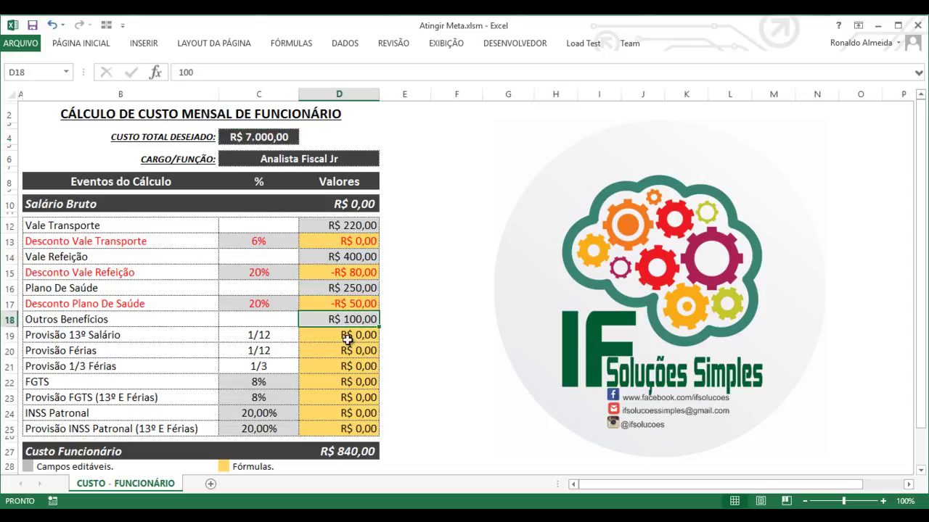
click(354, 273)
click(331, 242)
click(343, 303)
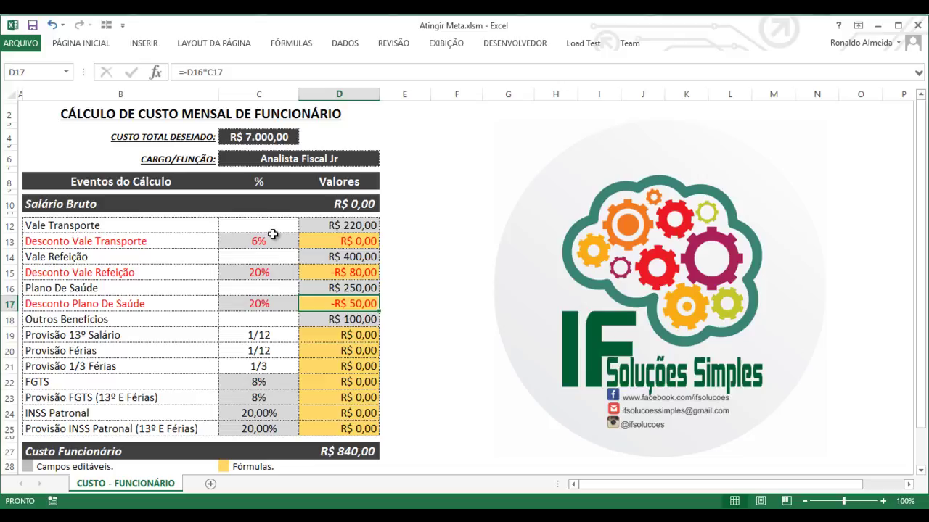
- Examine the 13th-salary and vacation provision rows and the FGTS and INSS charge formulas in column D
click(338, 335)
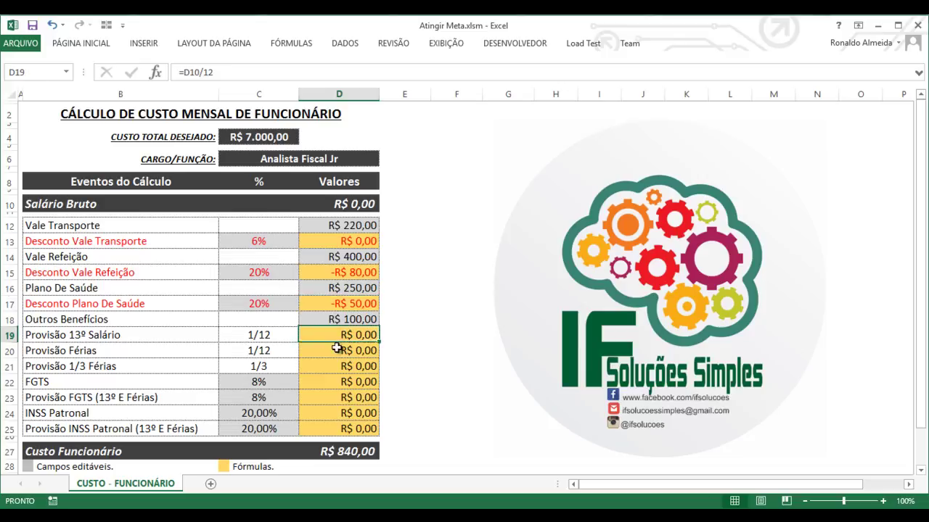
drag(337, 335, 338, 365)
click(116, 336)
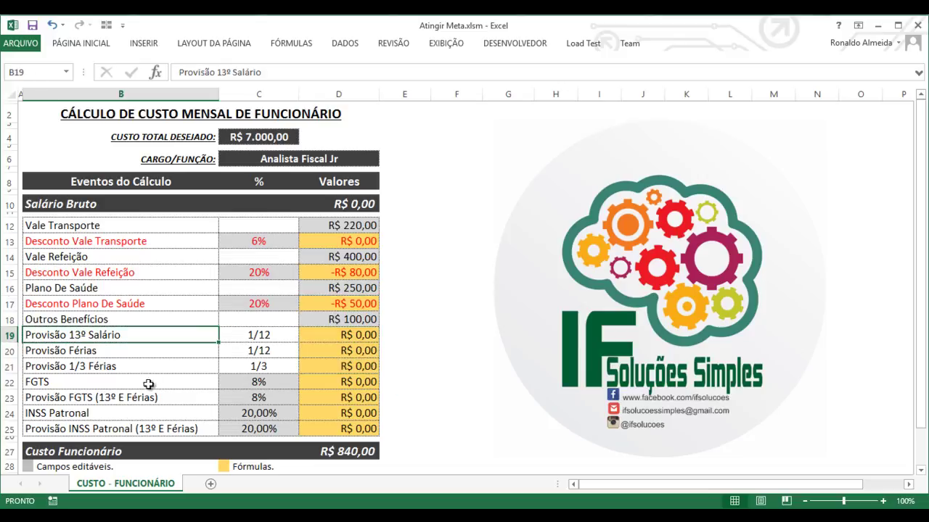
drag(342, 382, 342, 428)
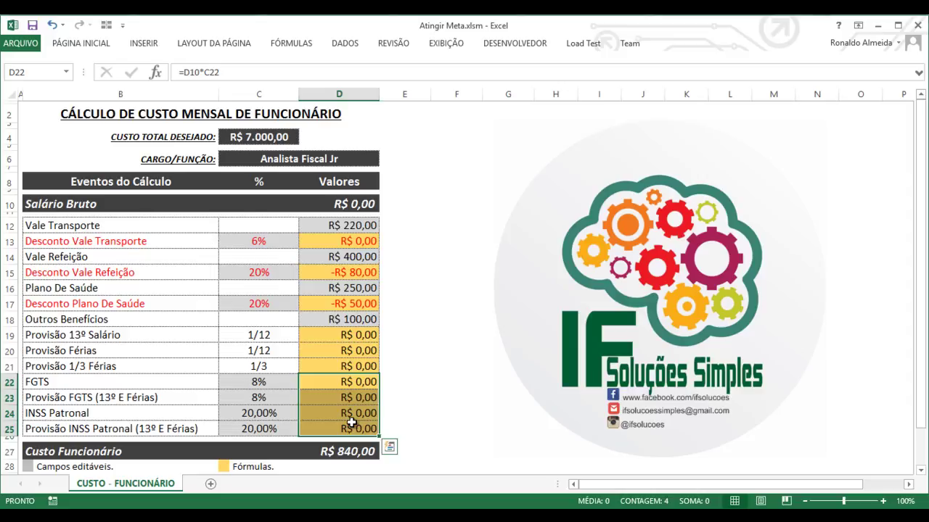
click(352, 425)
key(Up)
key(Up)
key(Up)
key(Up)
key(Up)
key(Up)
key(Up)
key(Up)
key(Up)
key(Up)
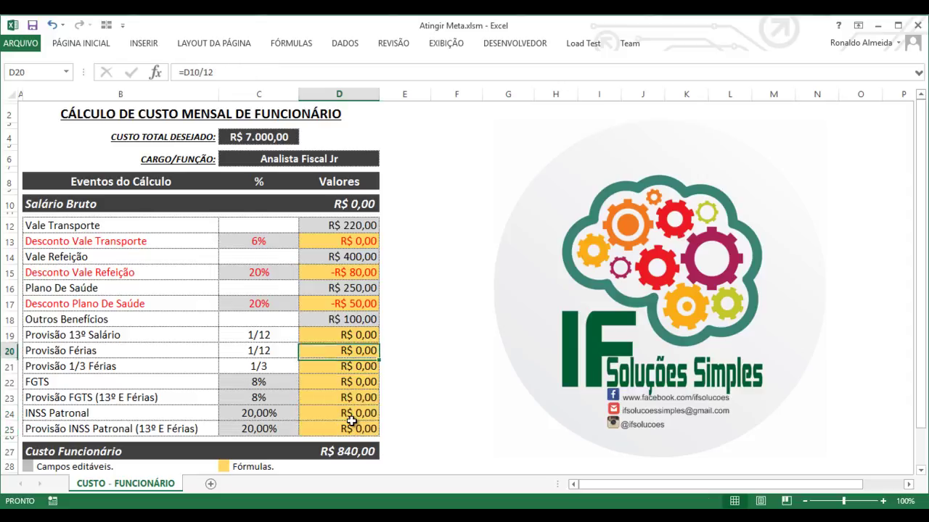
key(Up)
key(Up)
key(Up)
key(Up)
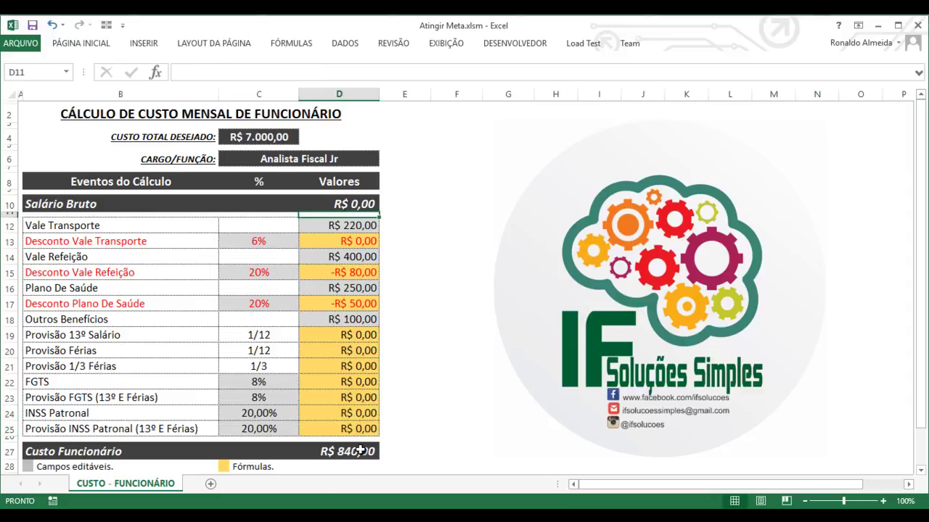
- Check how the Custo Funcionário total in D27 sums the gross salary, benefits, discounts, provisions and charges
click(357, 204)
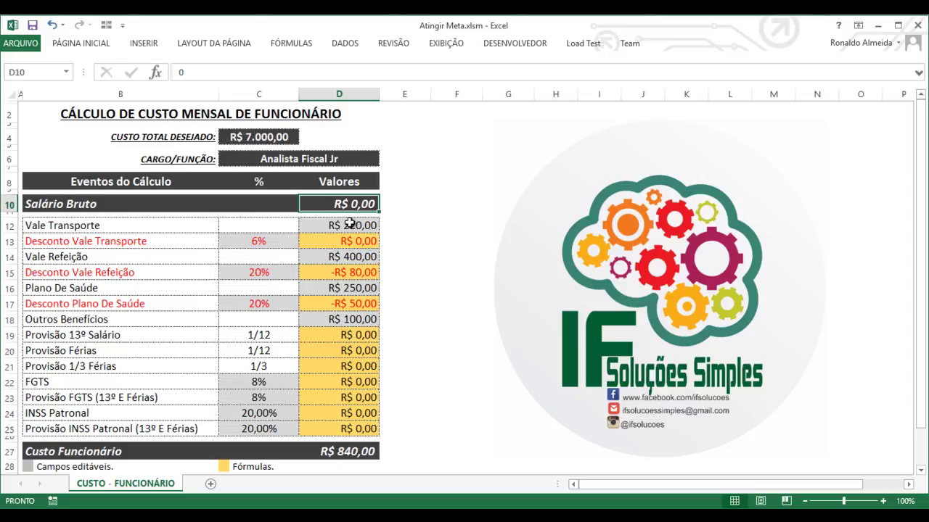
click(353, 223)
click(351, 251)
click(351, 272)
click(354, 288)
click(356, 304)
click(357, 335)
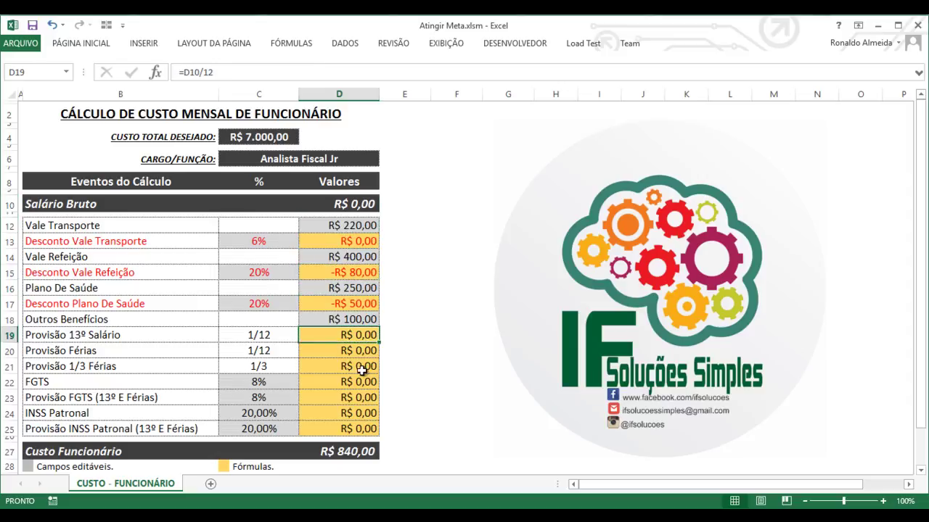
click(73, 450)
click(320, 453)
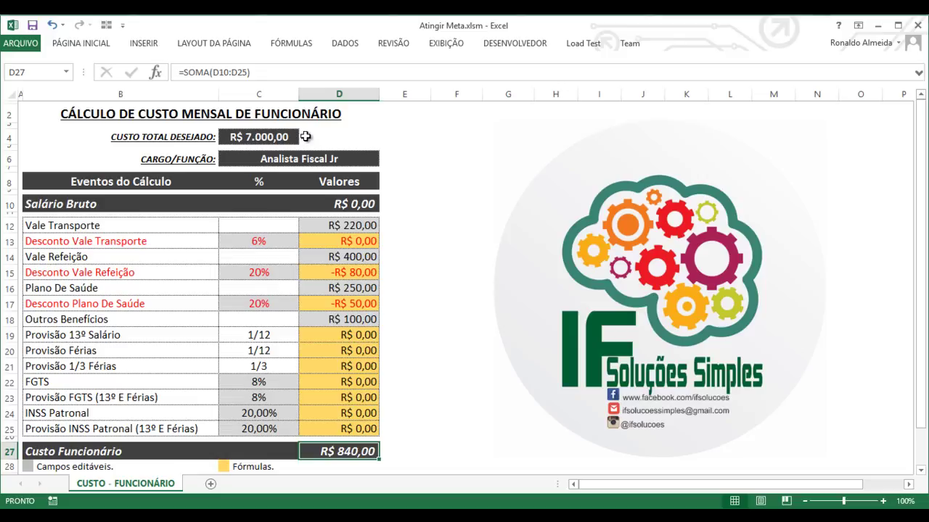
click(308, 205)
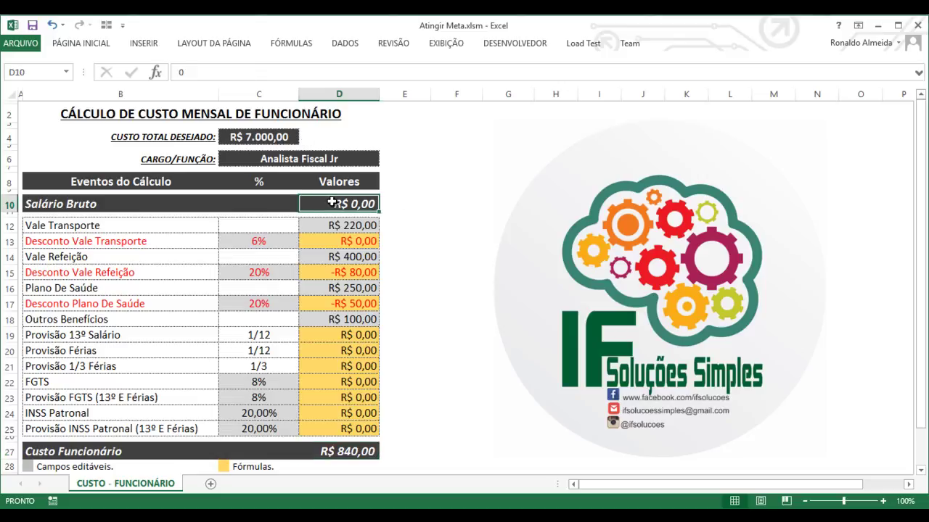
drag(359, 227, 359, 444)
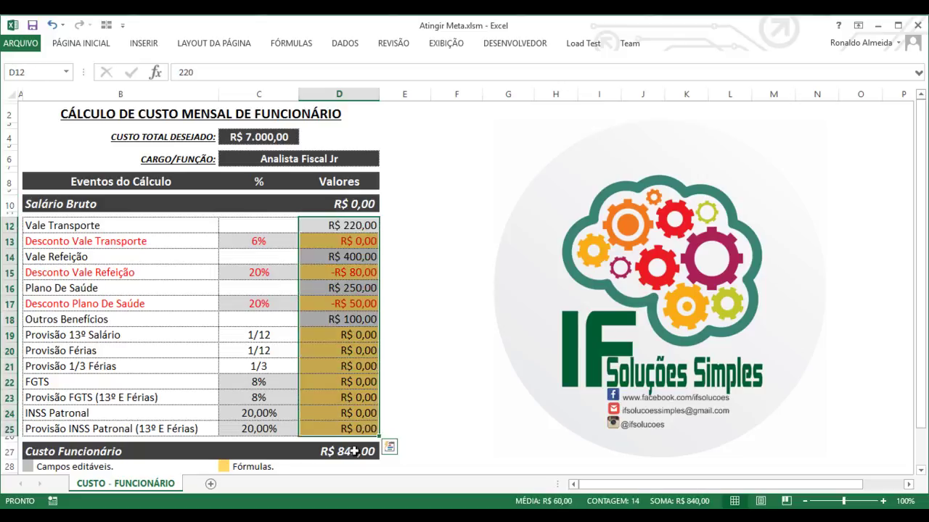
click(359, 446)
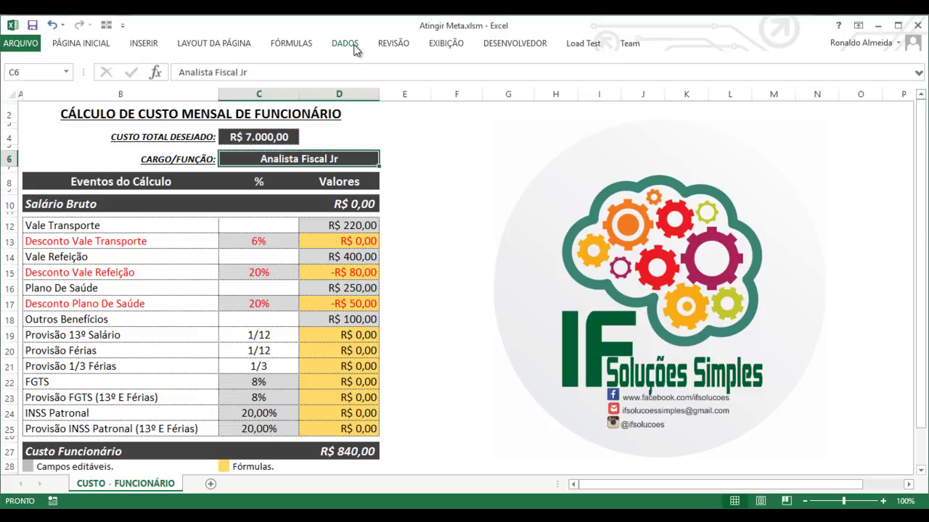
- Start a Goal Seek (Atingir meta) with the Custo Funcionário total, $D$27, as the cell to define
click(351, 46)
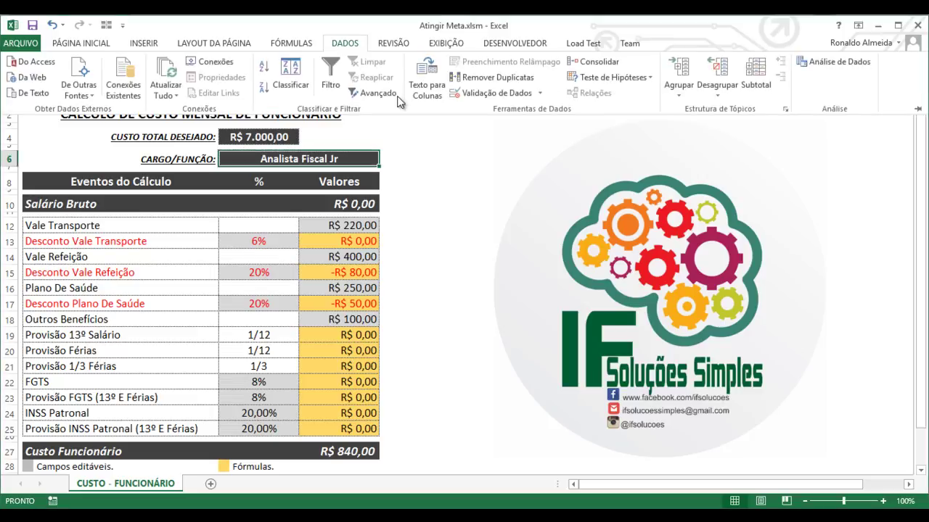
click(650, 82)
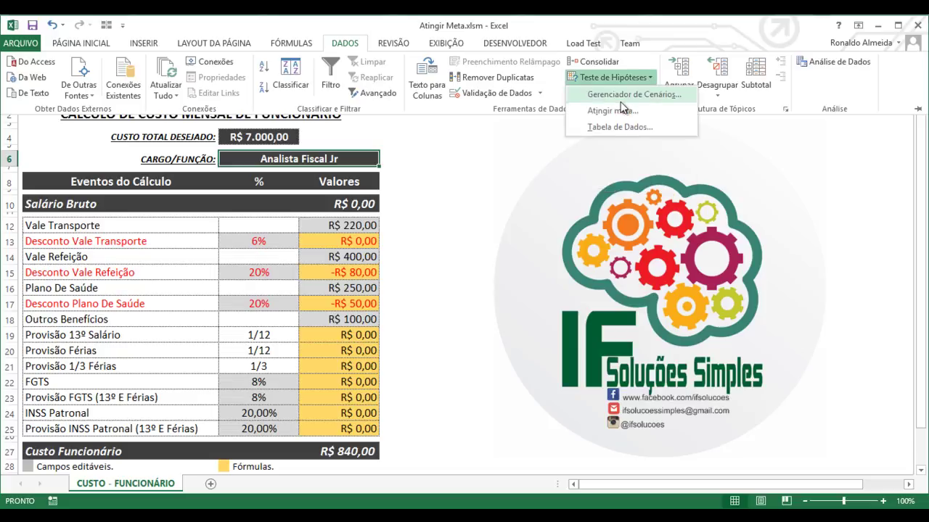
click(618, 111)
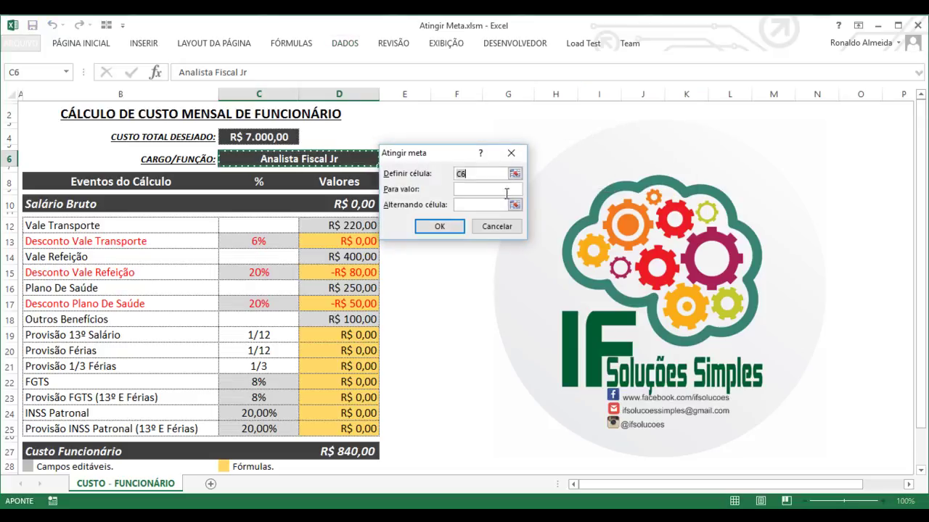
drag(437, 156, 465, 146)
click(498, 179)
click(501, 165)
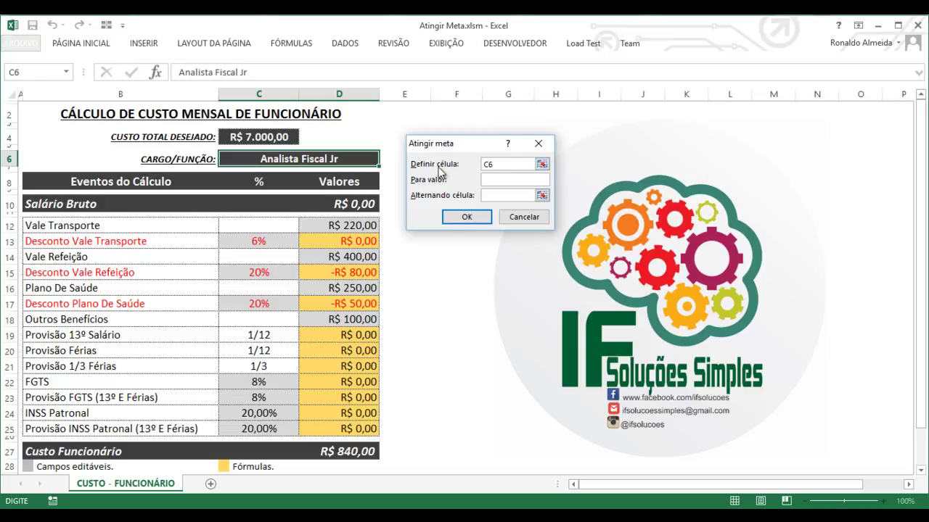
drag(494, 164, 472, 166)
click(542, 164)
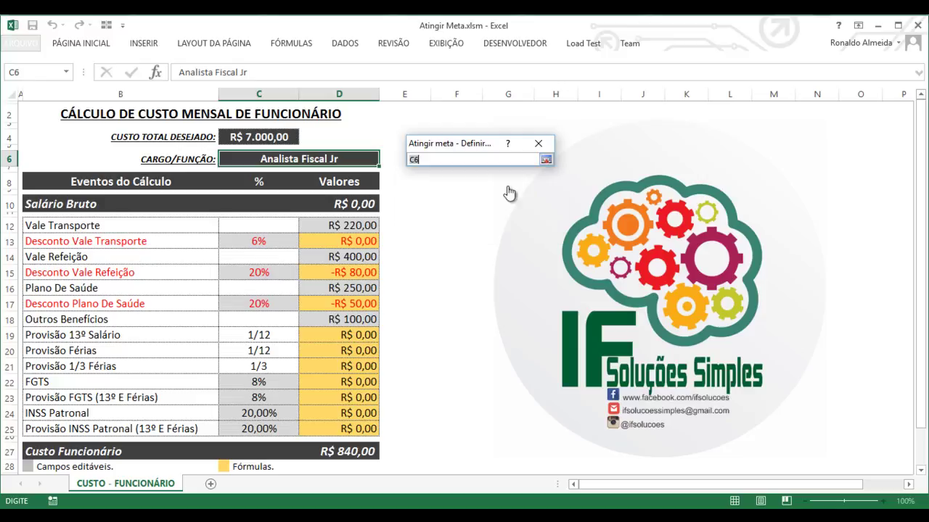
click(359, 450)
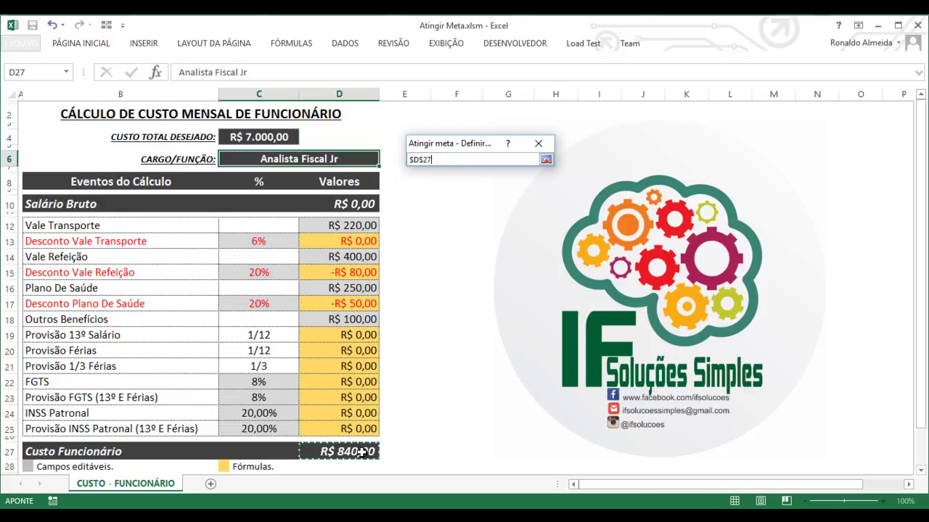
click(546, 159)
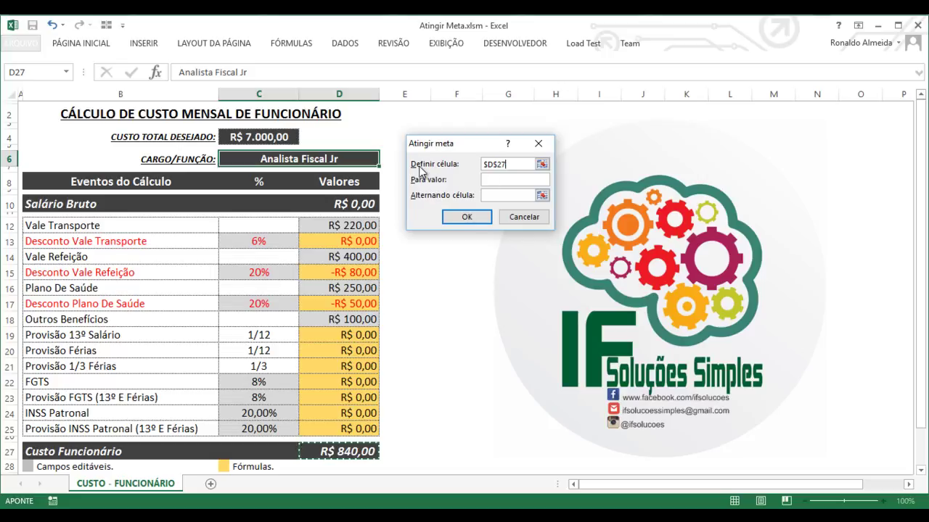
- Seek a target value of 7000,00 by changing the Salário Bruto cell, $D$10, and accept the solution
click(496, 180)
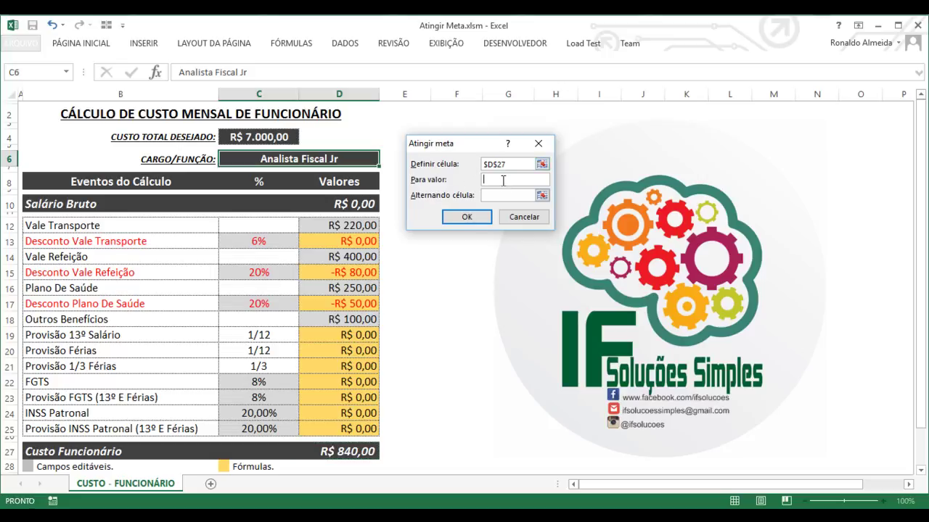
text(7000,00)
click(511, 193)
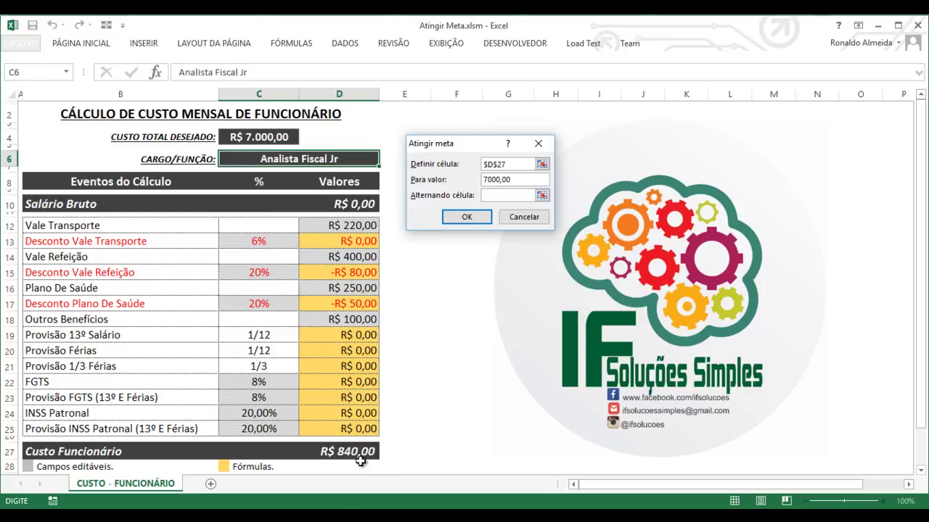
click(542, 195)
click(349, 204)
click(546, 159)
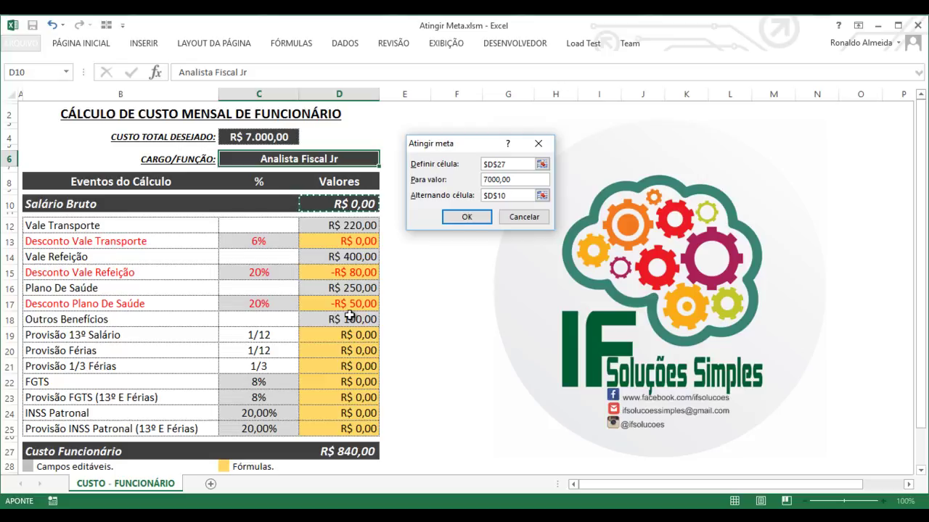
click(467, 217)
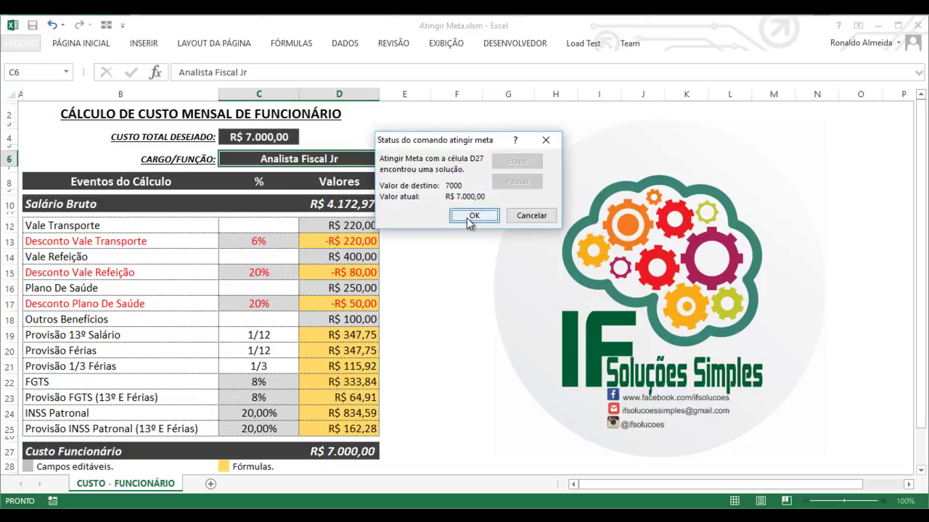
click(486, 222)
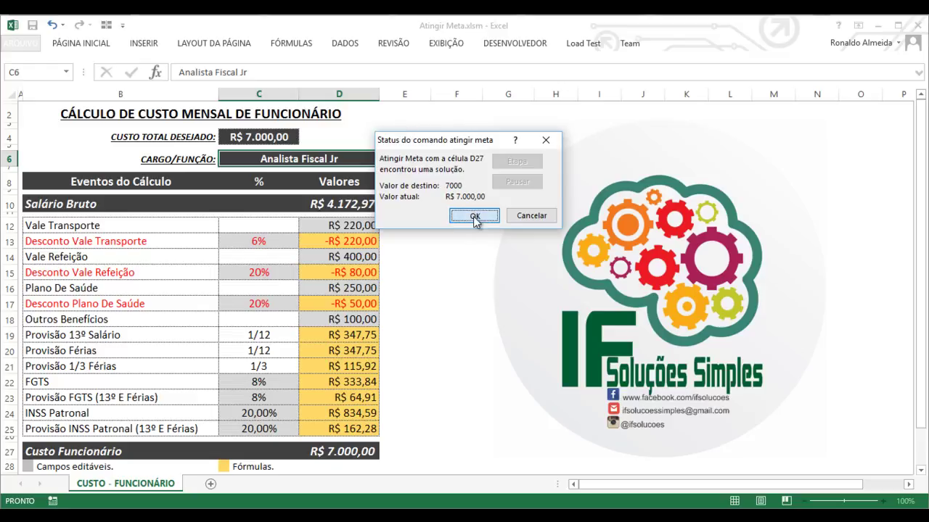
- Review the gross salary calculated for the Analista Fiscal Jr position and the benefit values below it
click(66, 205)
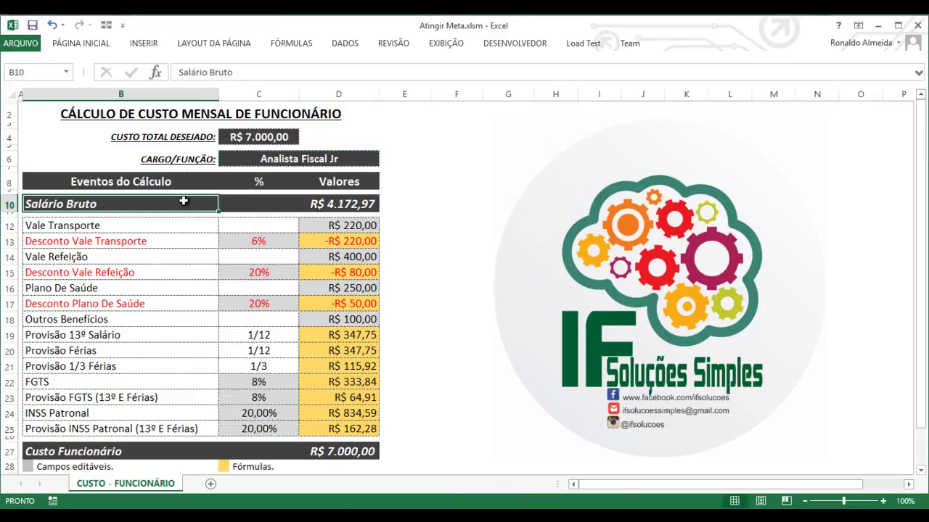
click(309, 161)
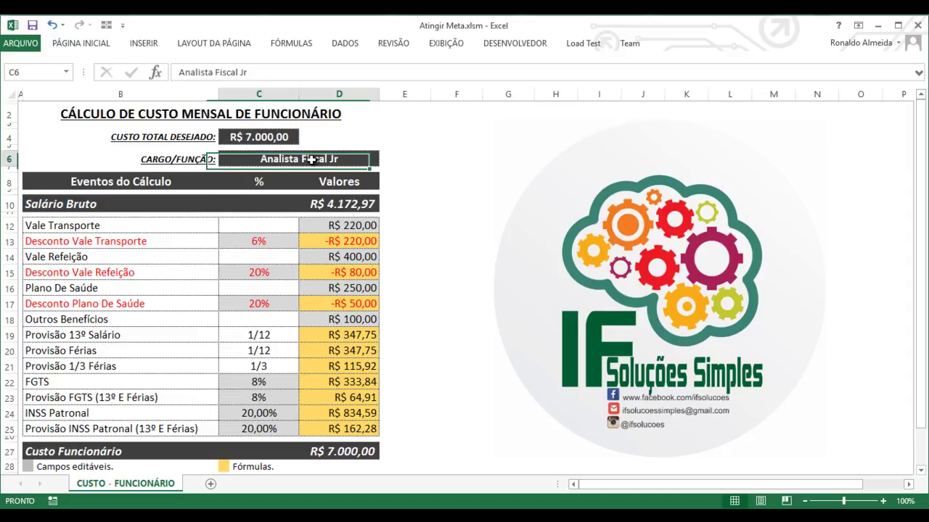
click(358, 205)
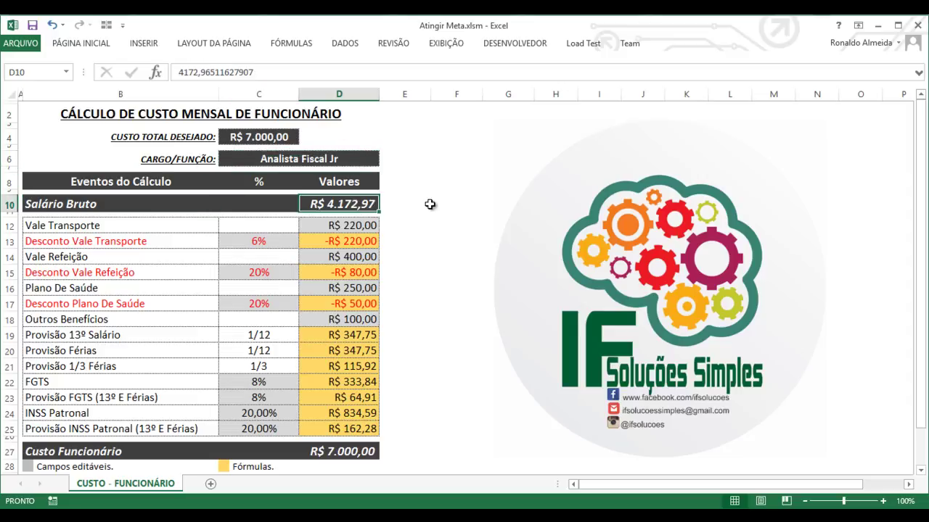
click(356, 257)
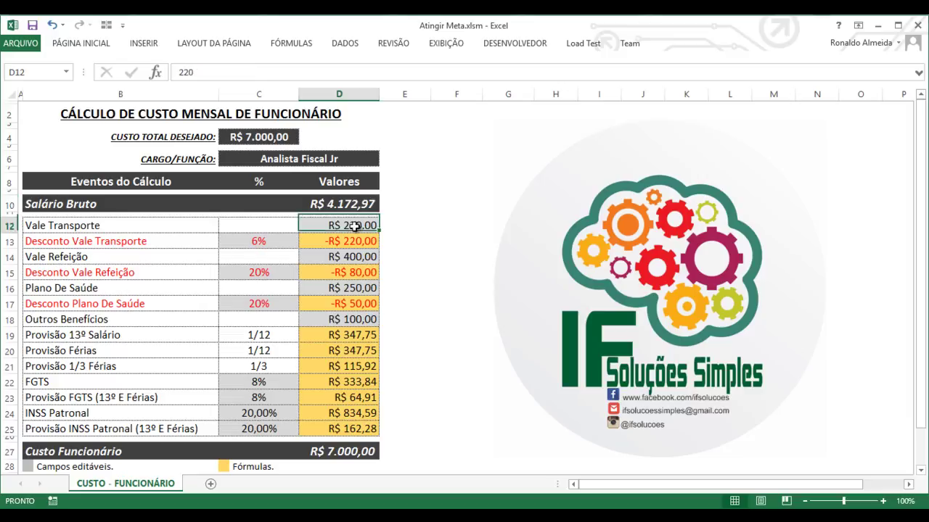
click(363, 290)
click(364, 321)
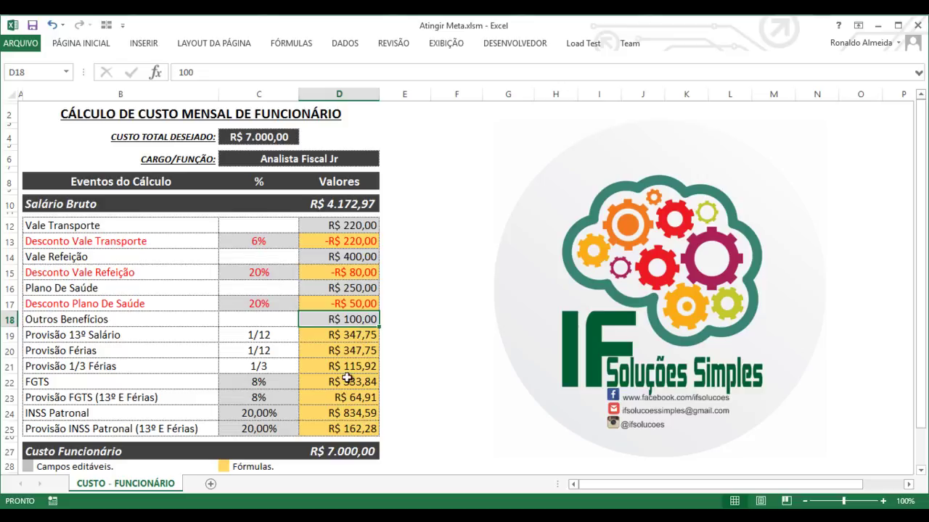
- Check the Custo Funcionário total in D27 and the Salário Bruto value in D10
click(364, 450)
click(359, 438)
click(356, 453)
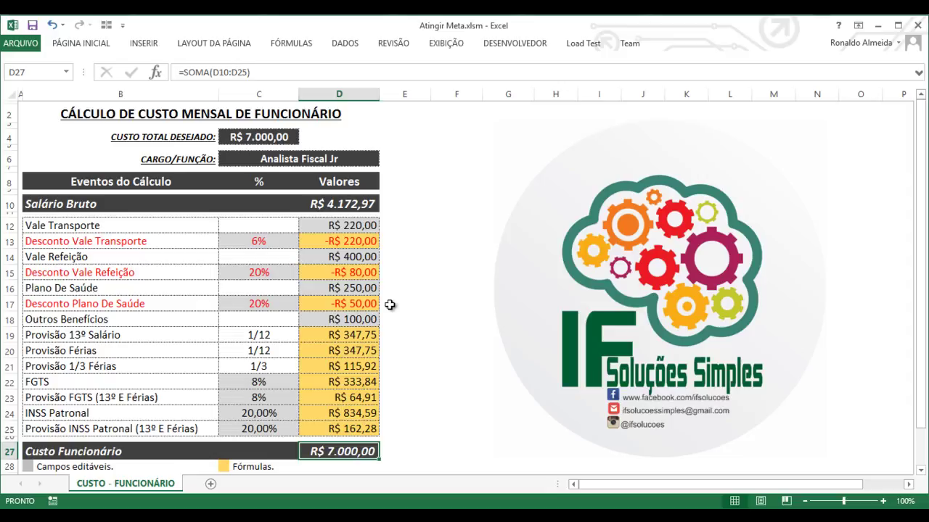
click(341, 206)
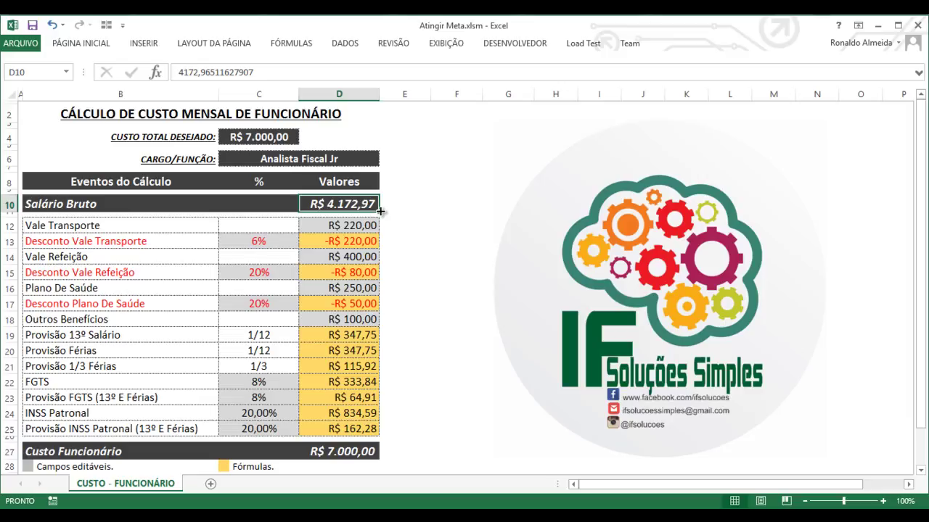
- Start a new Goal Seek (Atingir meta) that defines the Custo Funcionário total, $D$27
click(347, 45)
click(637, 77)
click(615, 112)
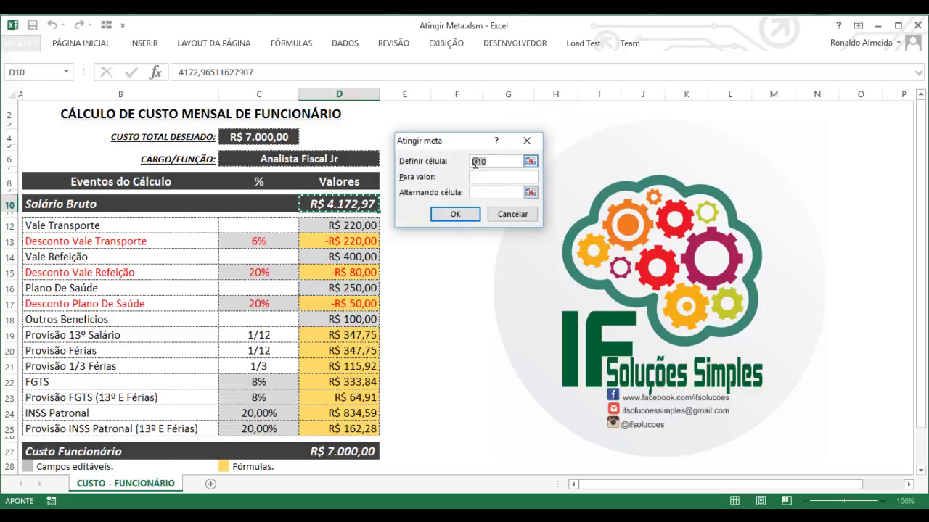
click(530, 161)
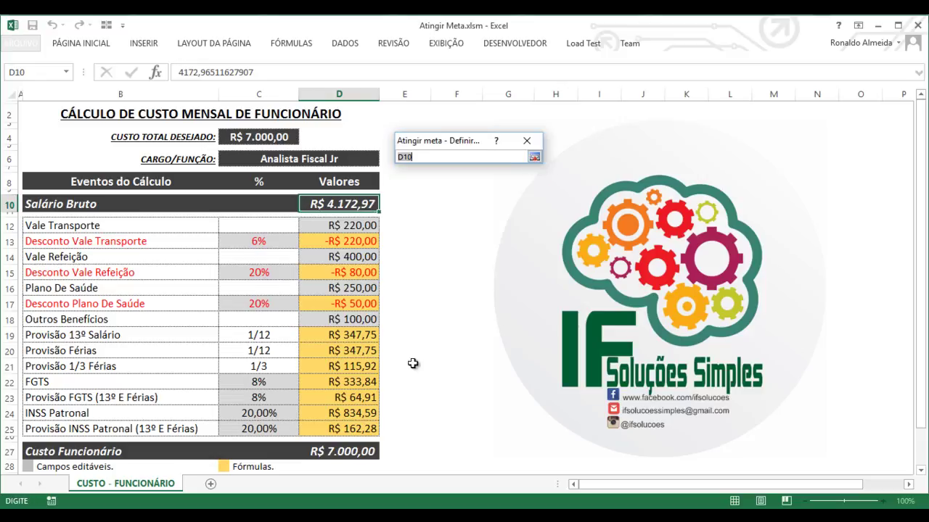
click(354, 451)
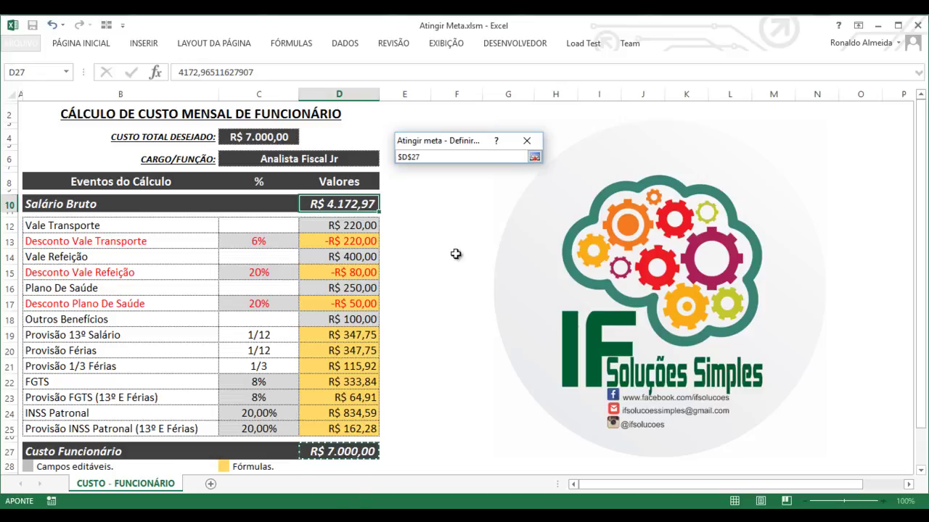
click(534, 158)
- Seek a target value of 8000 by changing the Salário Bruto cell, $D$10, and accept the solution
click(490, 179)
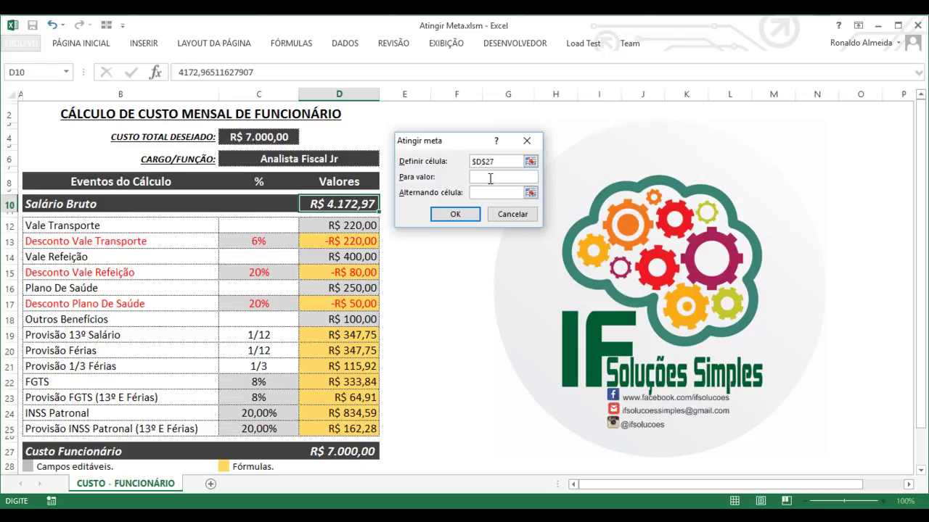
click(490, 179)
click(532, 193)
click(360, 204)
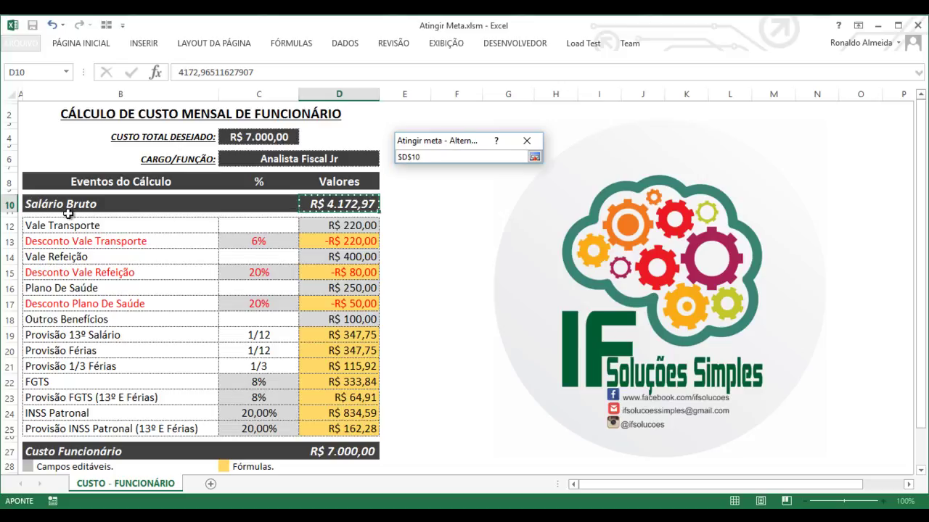
click(534, 157)
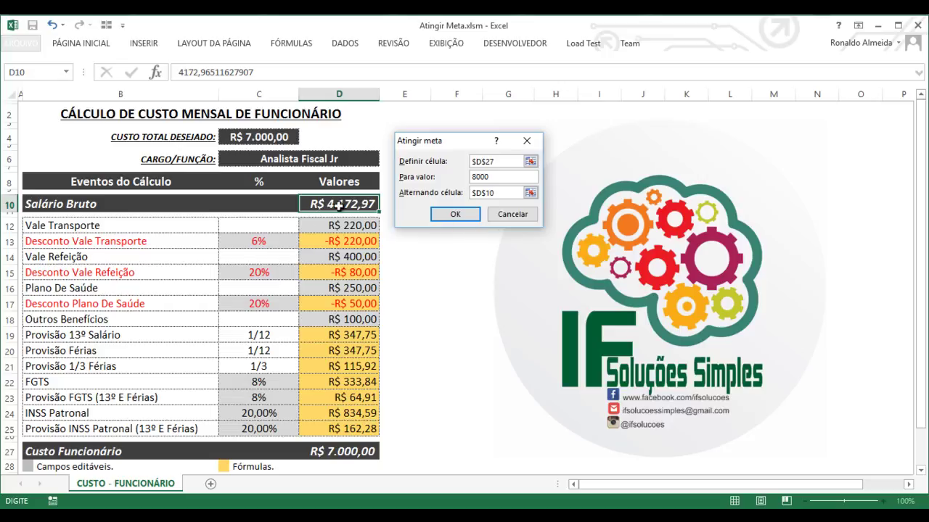
click(437, 215)
click(457, 214)
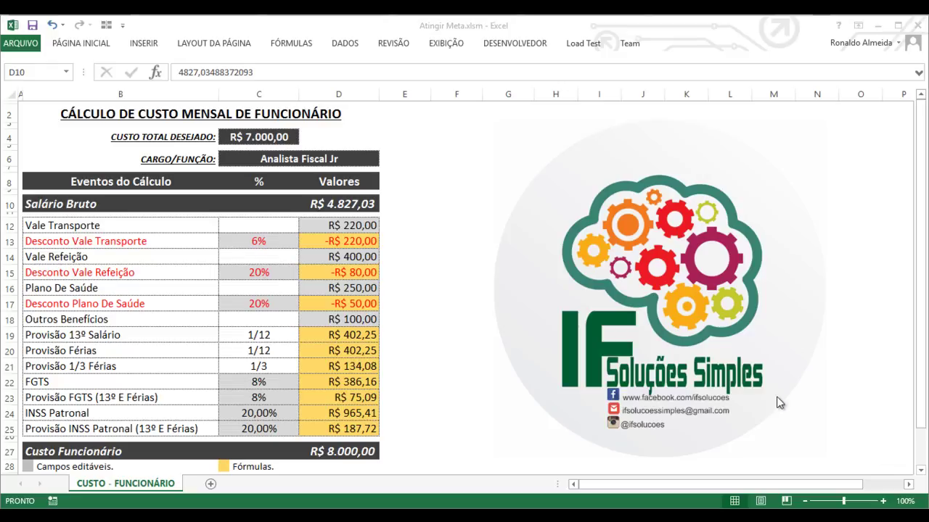
click(345, 43)
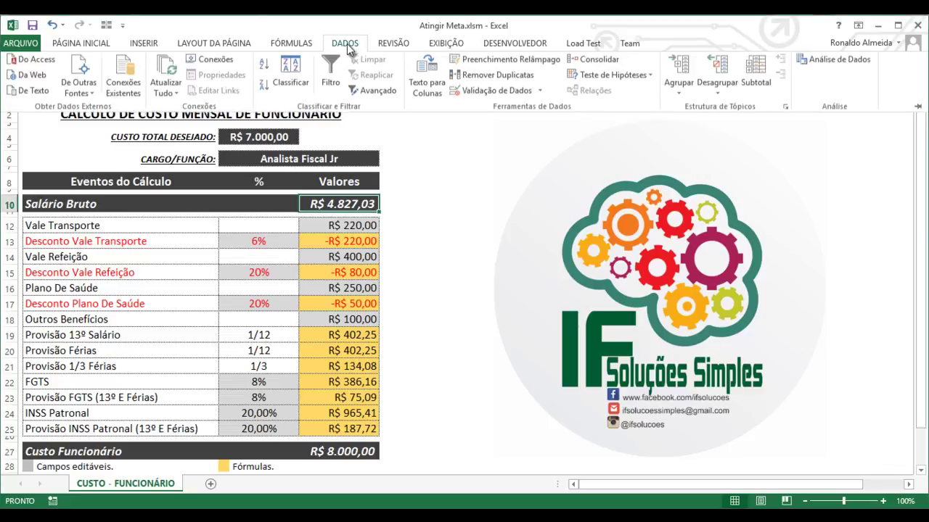
click(608, 77)
click(611, 110)
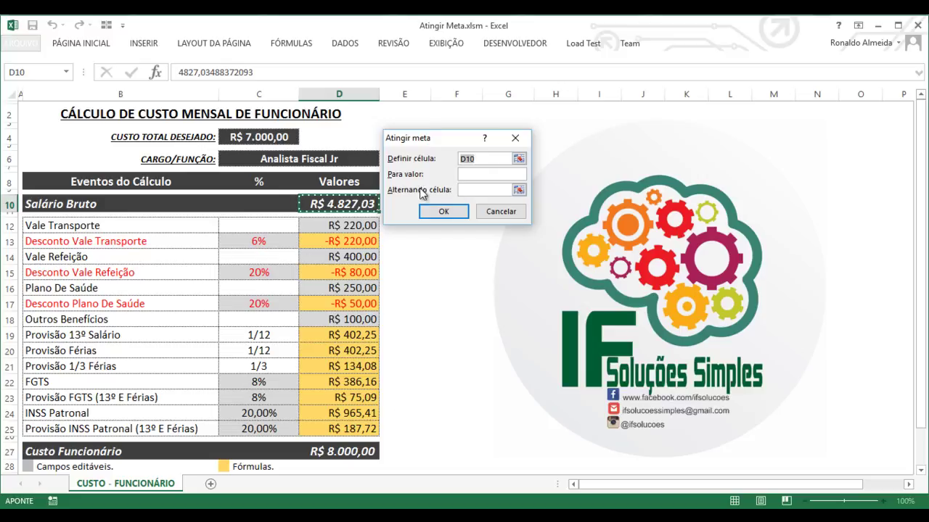
click(485, 174)
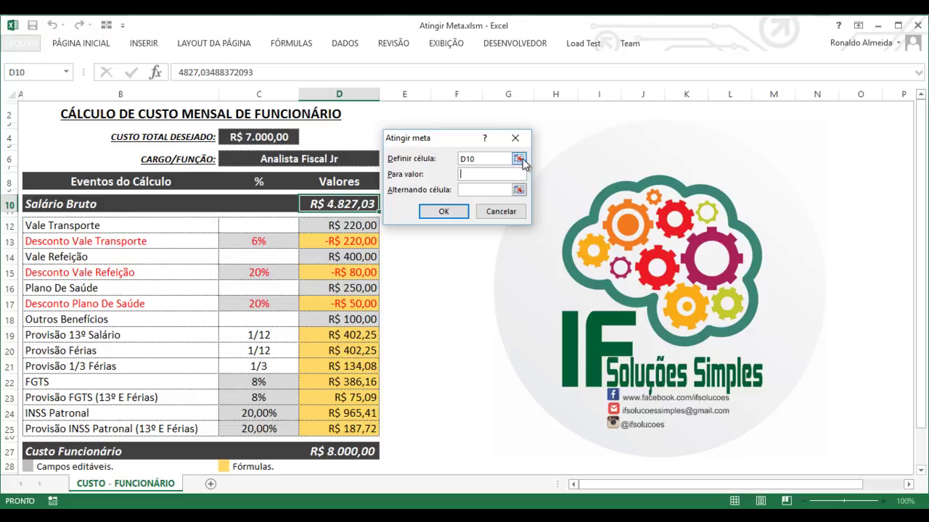
click(497, 212)
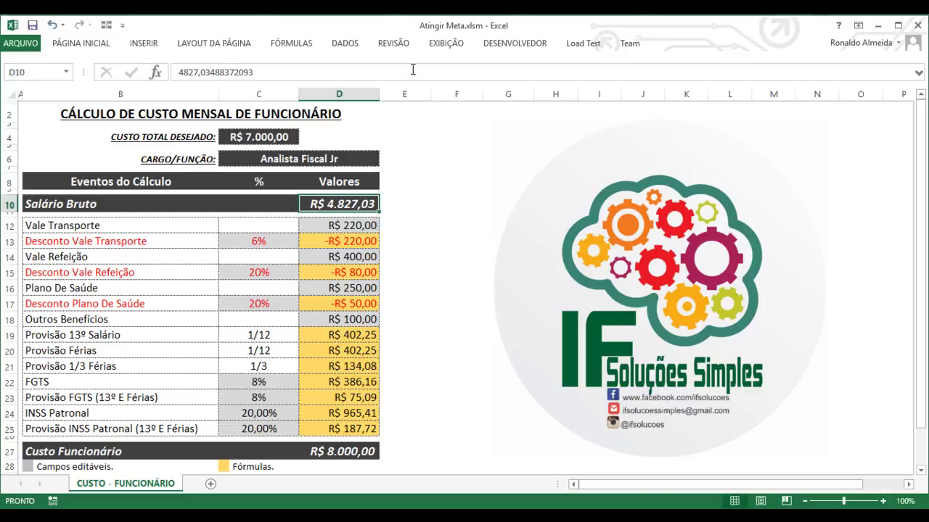
- Check in Excel's ribbon customization options that the Desenvolvedor tab is enabled
click(510, 44)
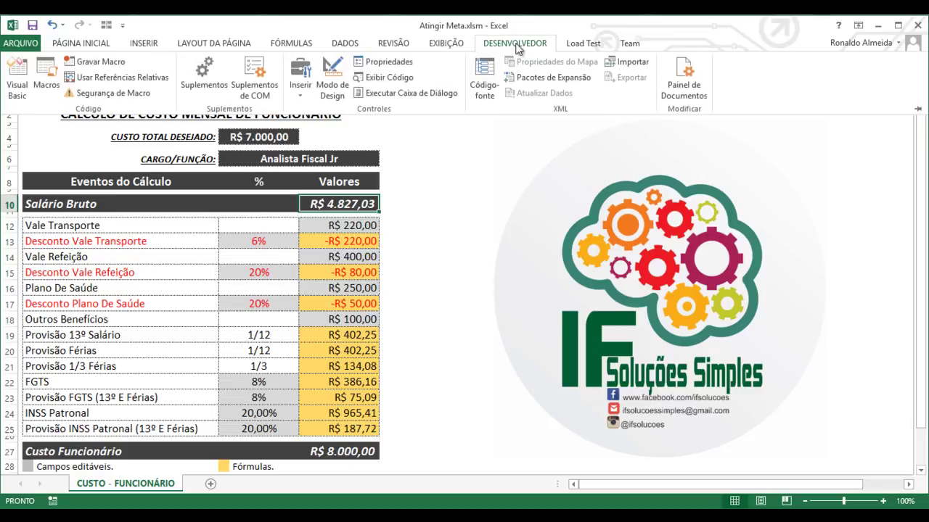
click(8, 45)
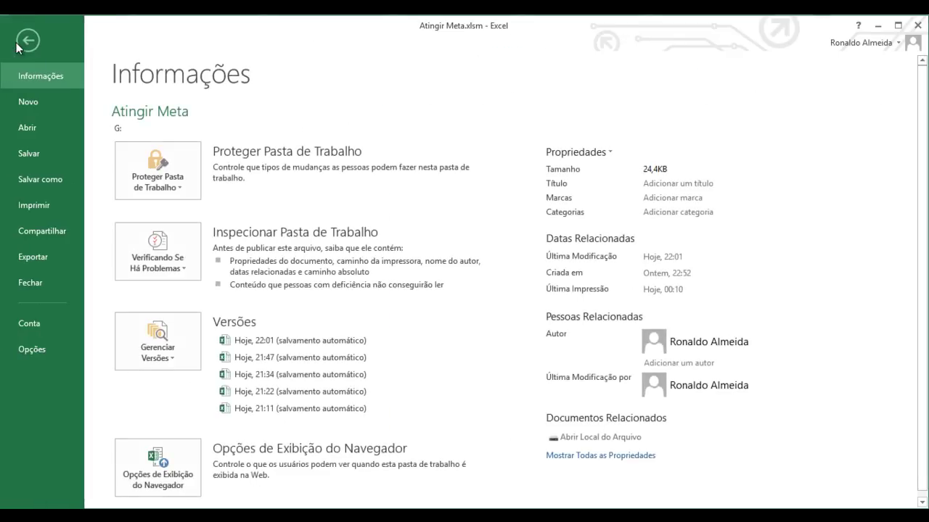
click(31, 351)
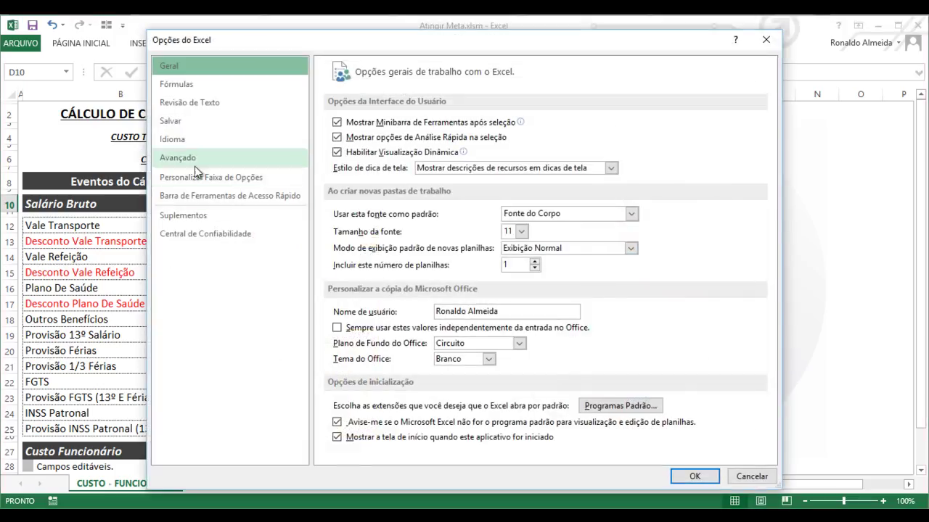
click(195, 178)
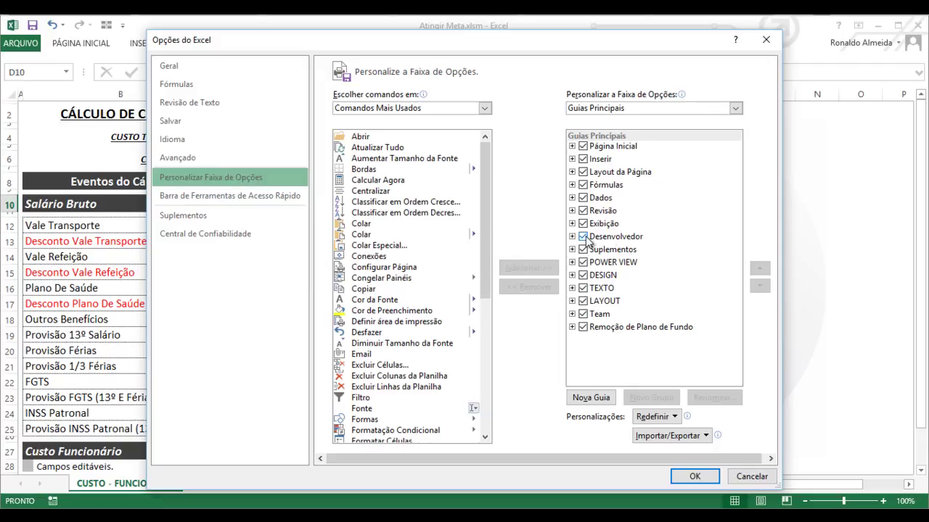
click(694, 477)
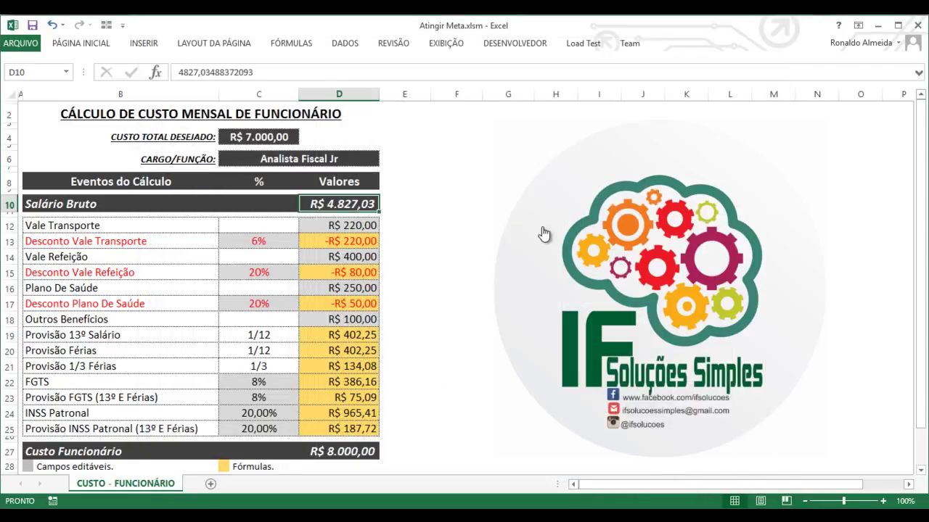
- Start recording a macro named Atingir_meta, stored in this workbook (Esta pasta de trabalho), without a shortcut key
click(499, 46)
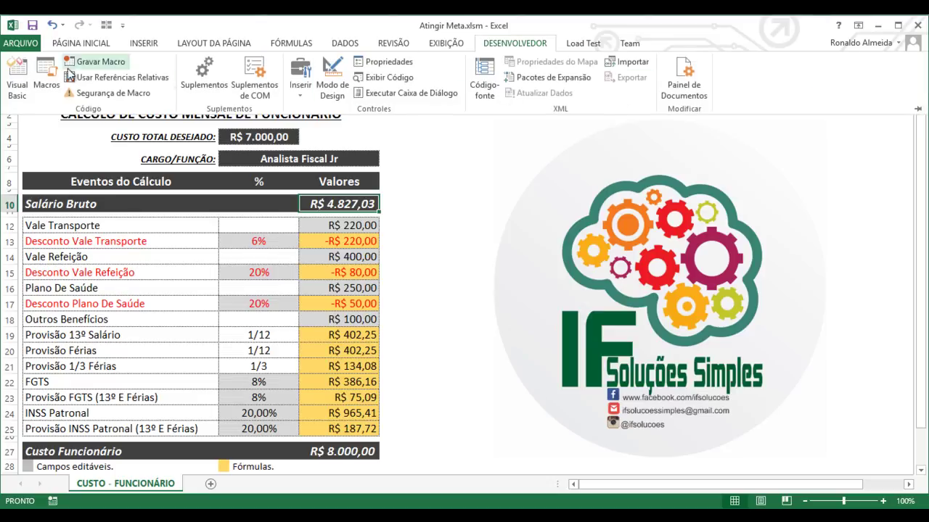
click(302, 104)
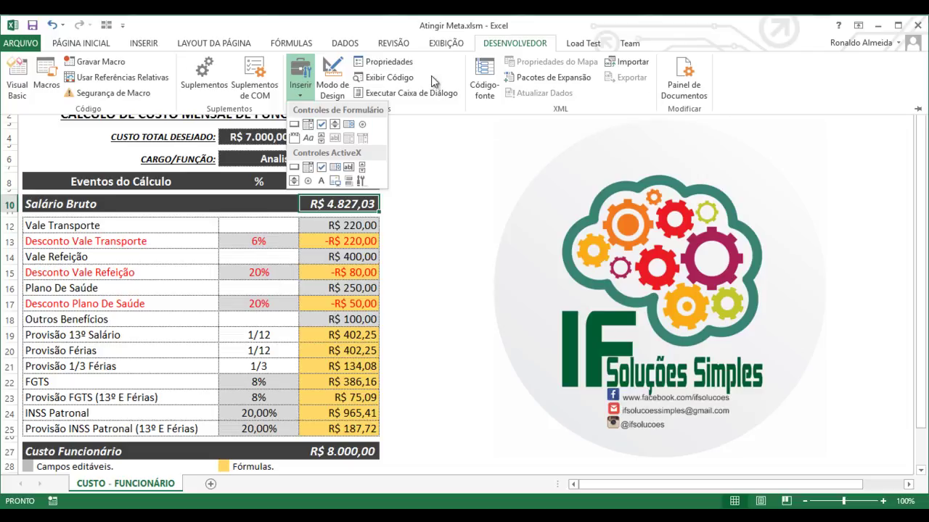
click(100, 62)
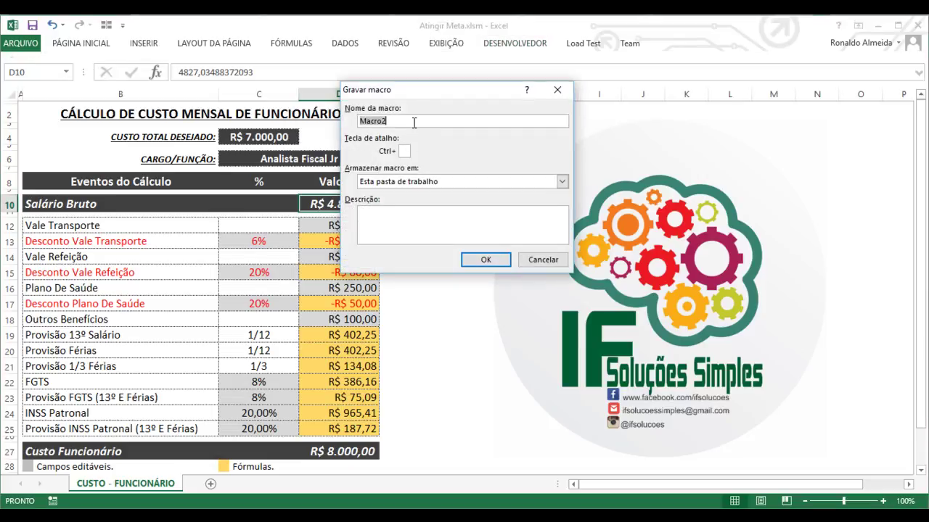
text(Atingir_meta)
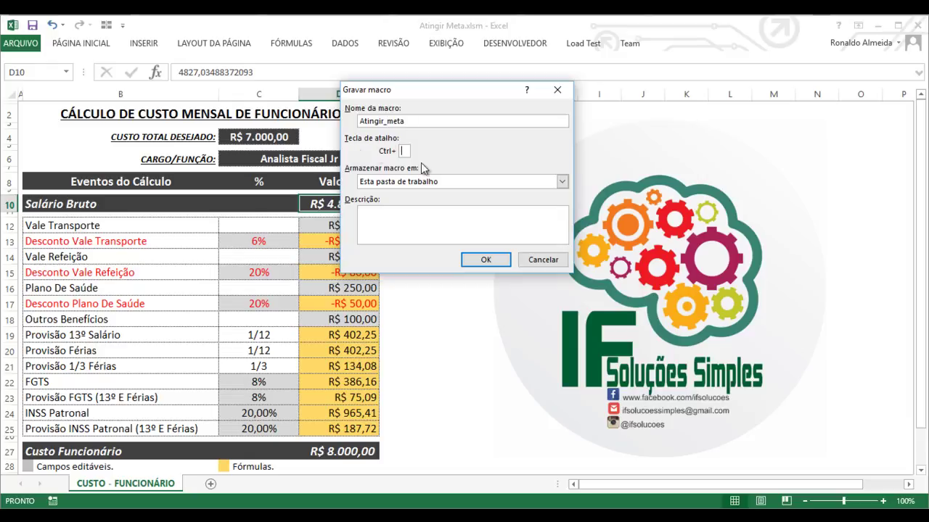
drag(408, 96, 534, 130)
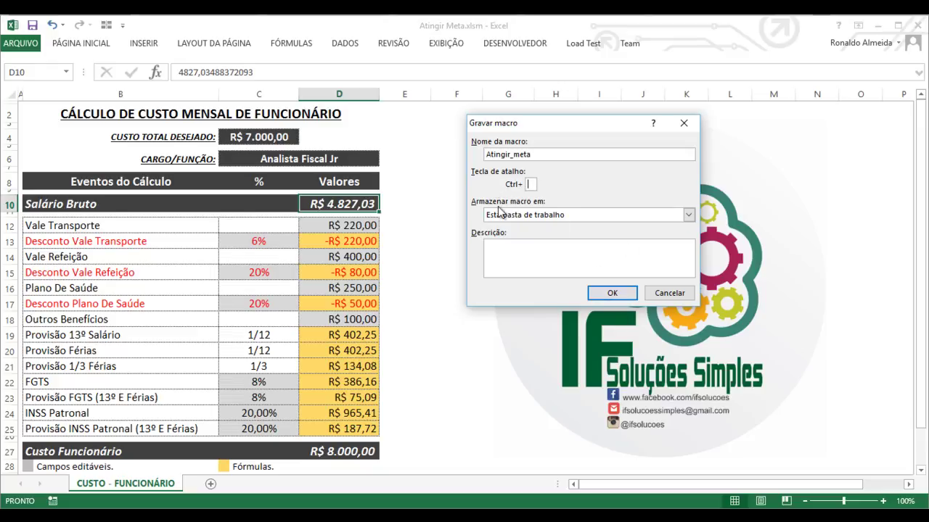
click(613, 295)
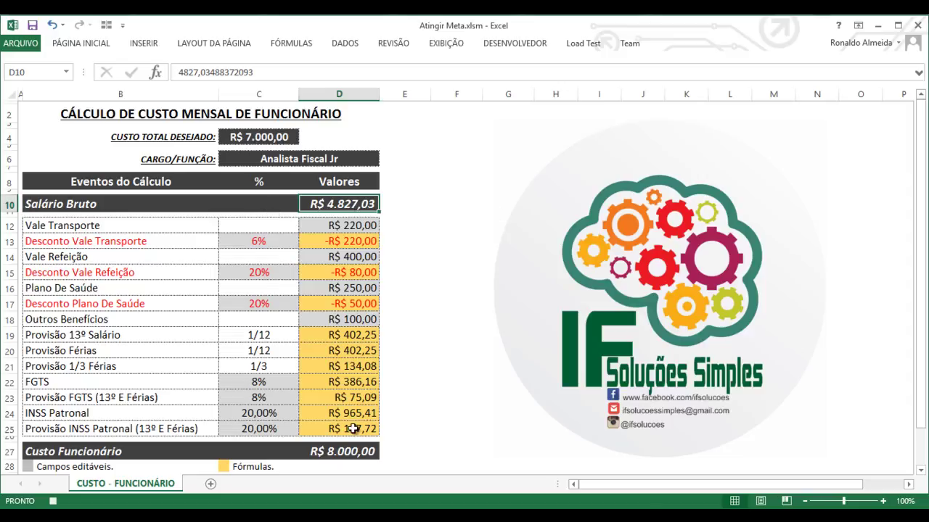
- While recording the macro, start a Goal Seek with the Custo Funcionário total, $D$27, as the cell to define
click(343, 452)
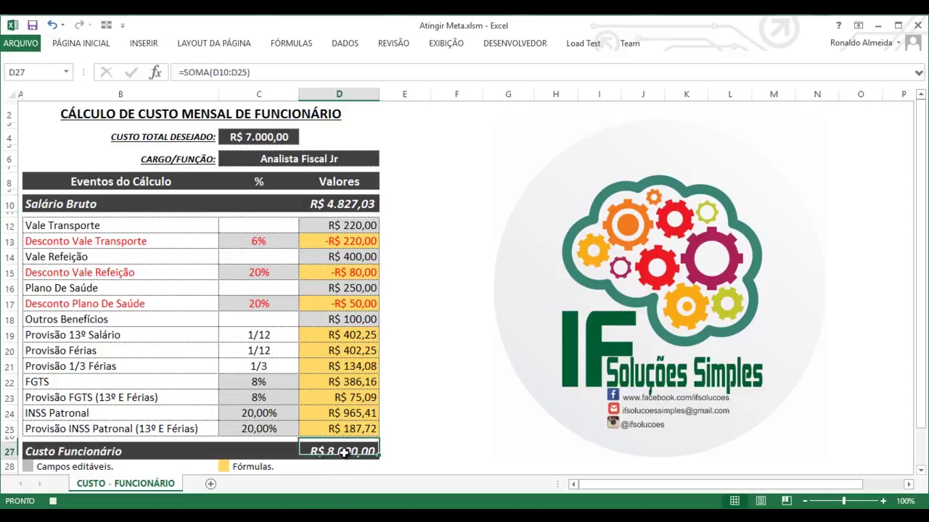
click(340, 203)
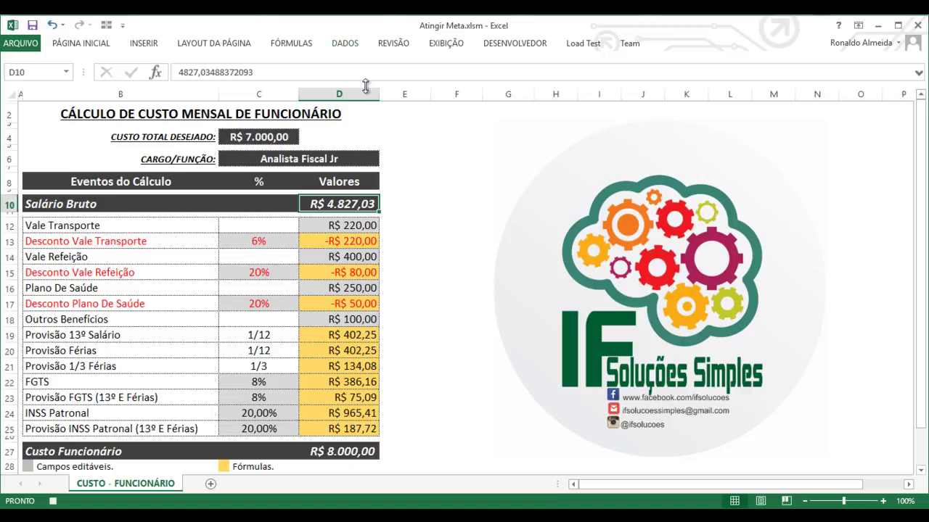
click(346, 44)
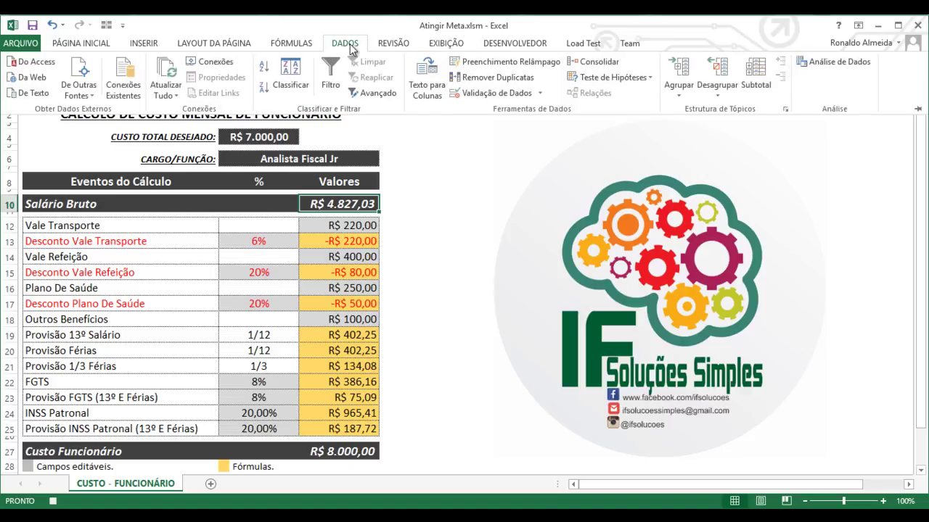
click(607, 78)
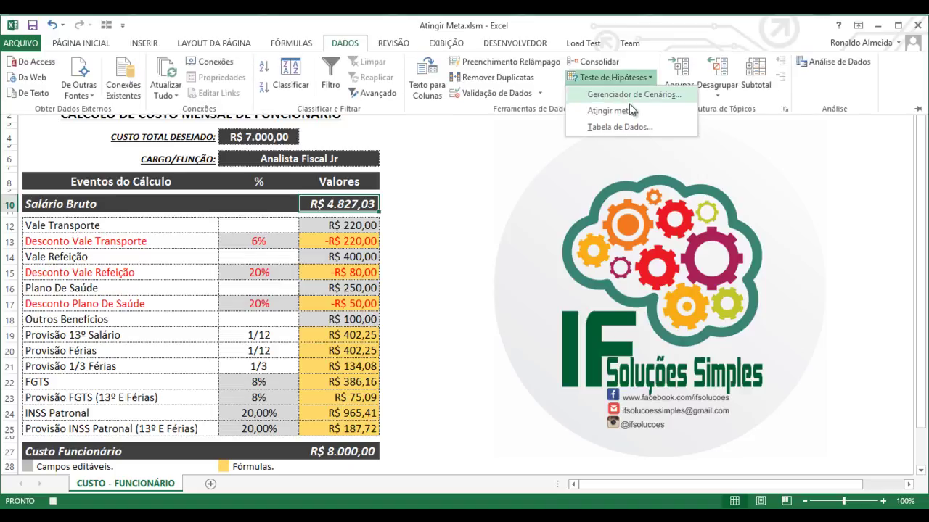
click(616, 111)
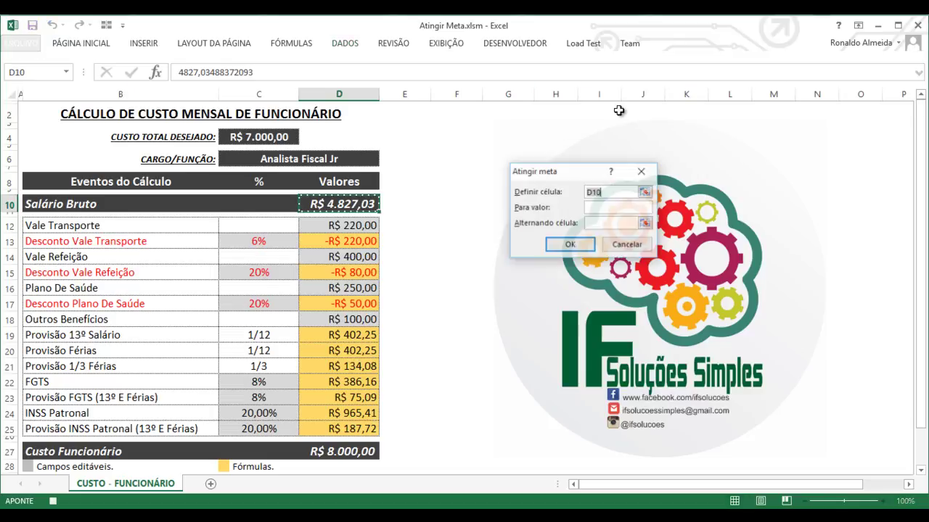
click(644, 192)
click(359, 451)
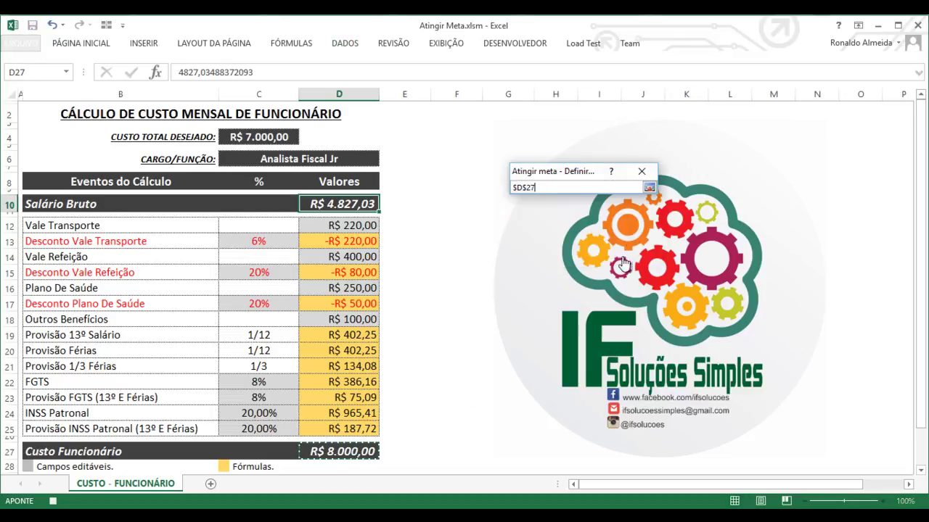
click(648, 187)
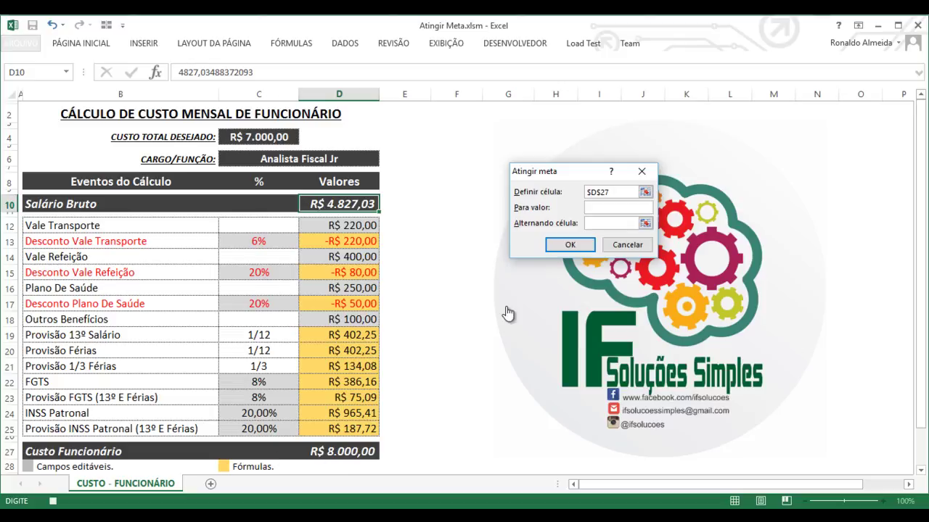
- Seek the value 7000 by changing Salário Bruto, $D$10, accept the solution, and stop the macro recording
click(612, 209)
click(644, 222)
click(360, 205)
click(648, 187)
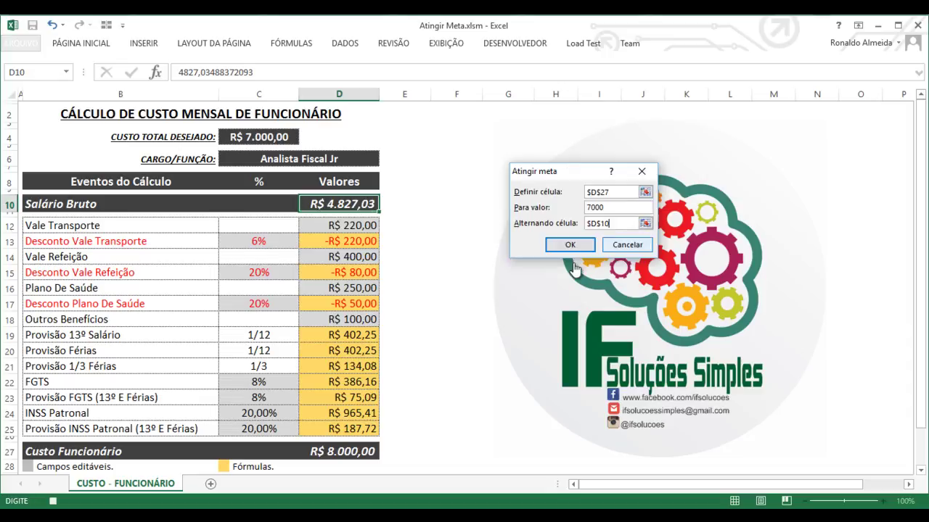
click(570, 245)
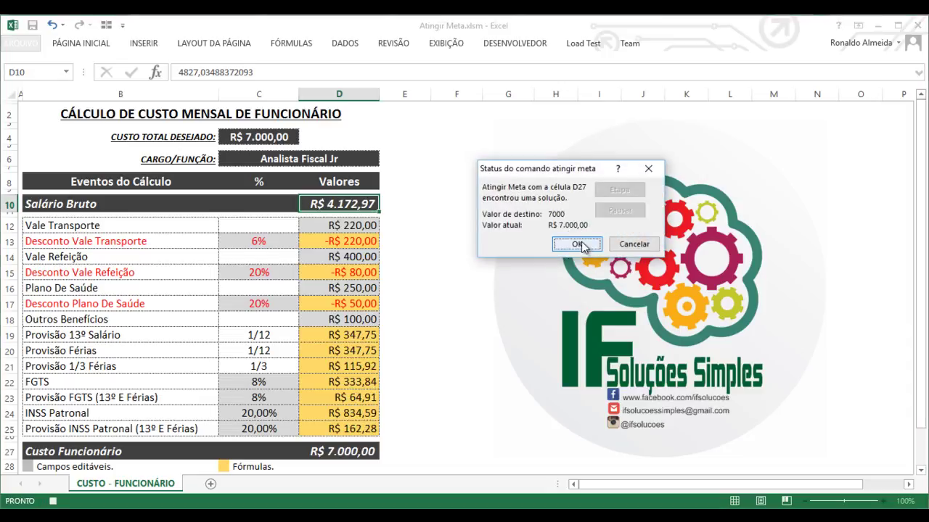
click(586, 244)
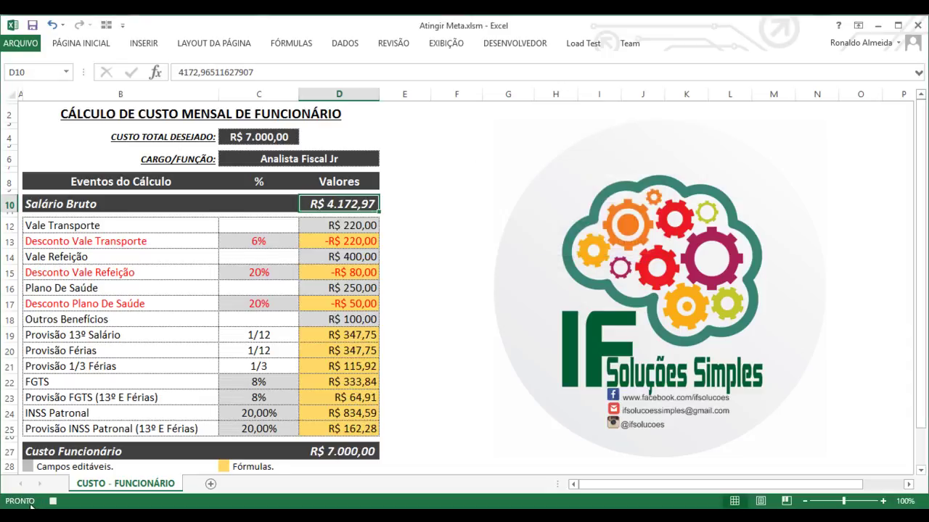
click(52, 502)
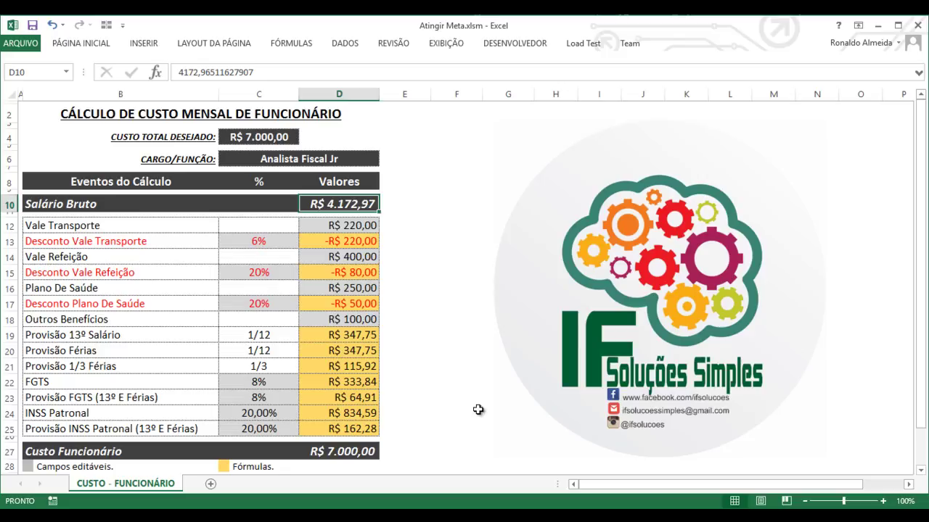
- Check the macro list of the open workbooks for Atingir_meta, and close it without running anything
key(alt+F8)
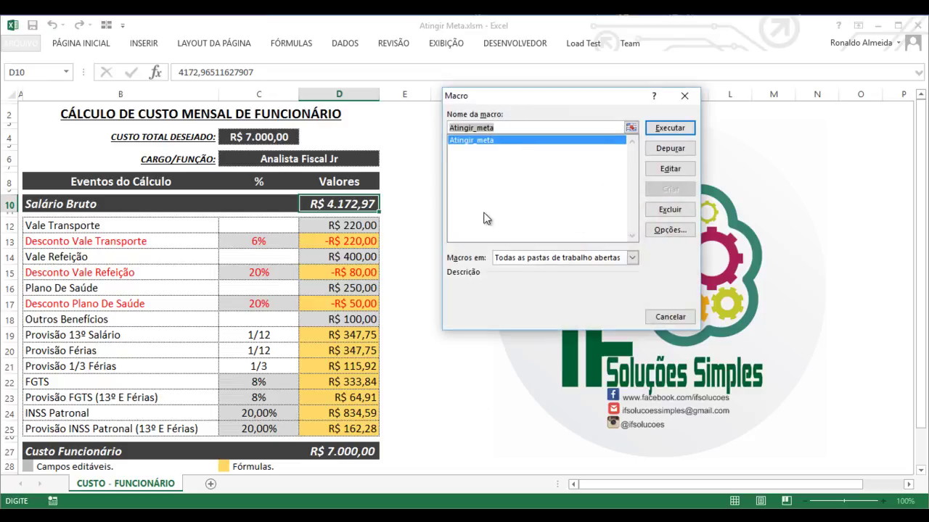
click(669, 317)
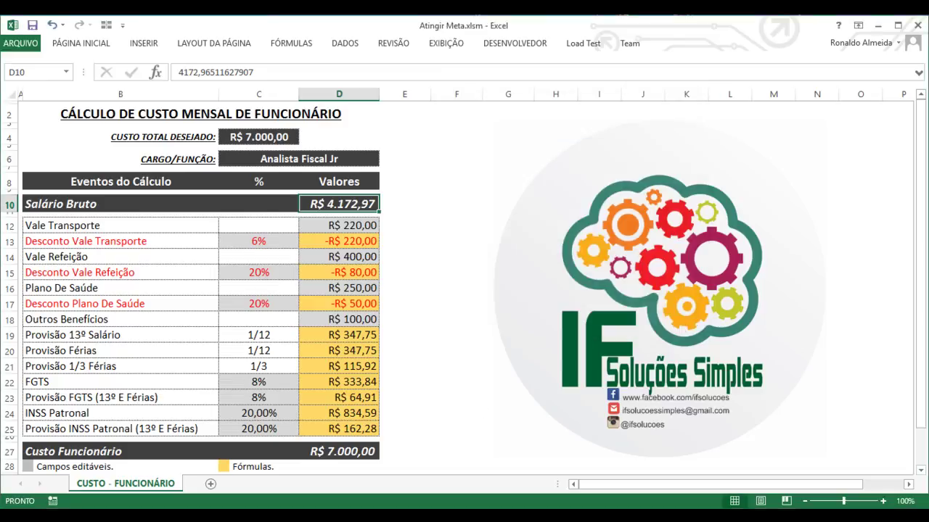
click(505, 45)
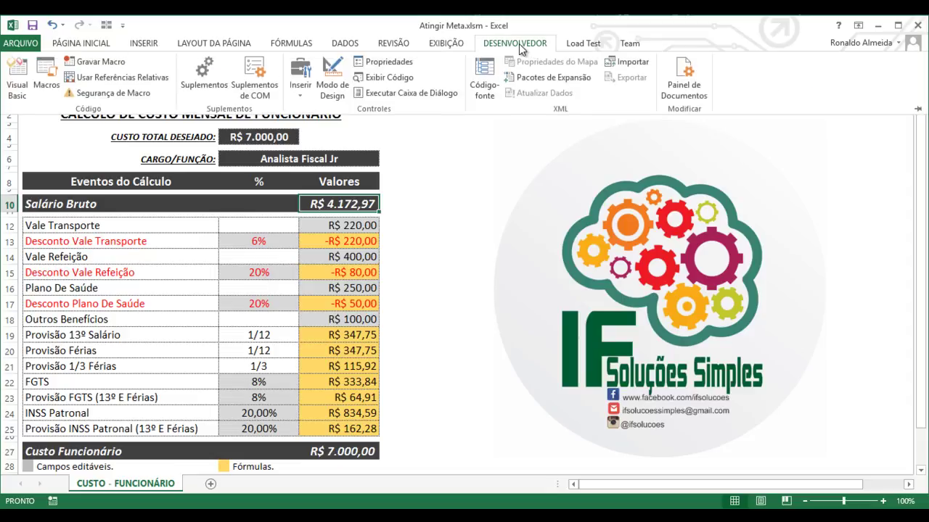
click(56, 79)
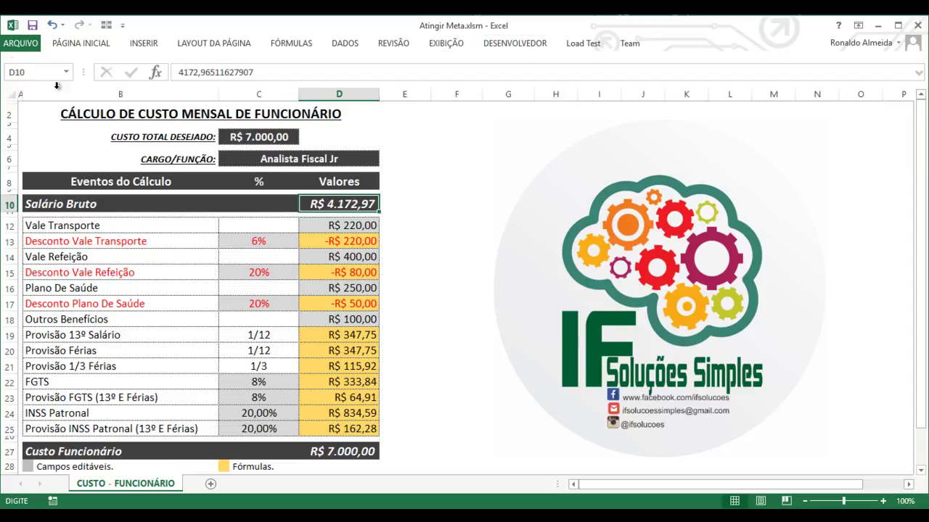
click(684, 95)
- Open the Visual Basic editor and display the code of Módulo1 in the Atingir Meta.xlsm project
click(506, 44)
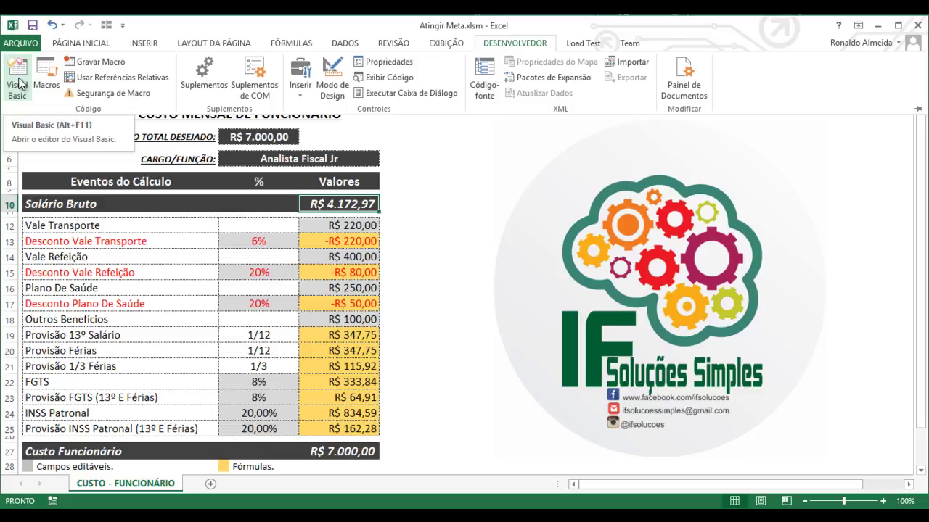
click(20, 83)
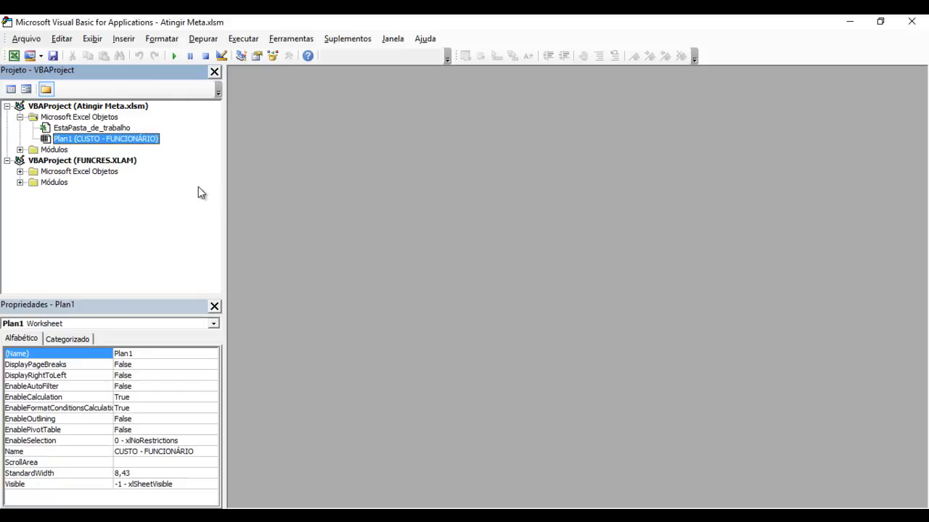
click(107, 107)
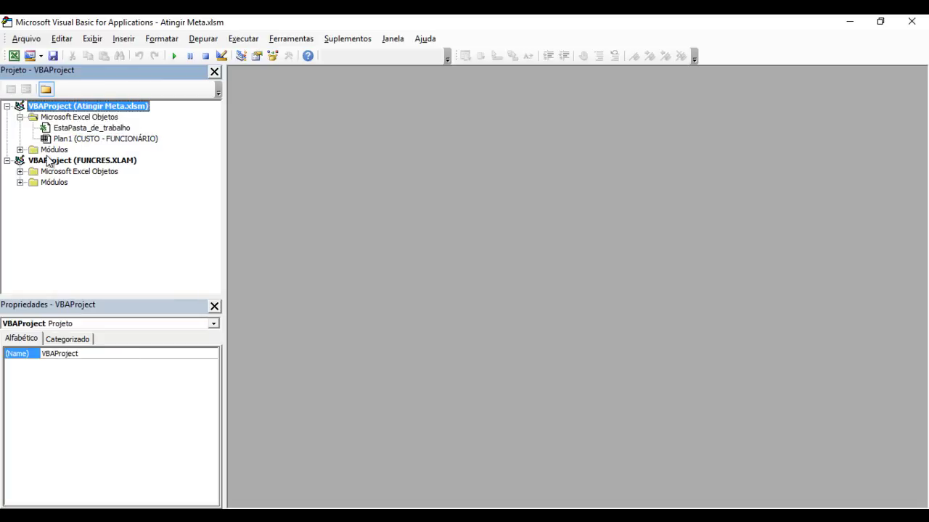
click(52, 151)
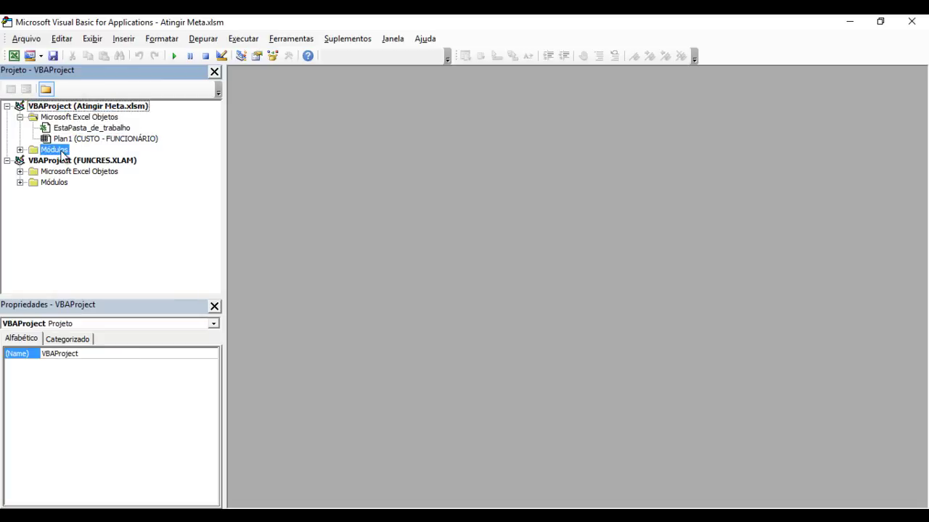
click(19, 151)
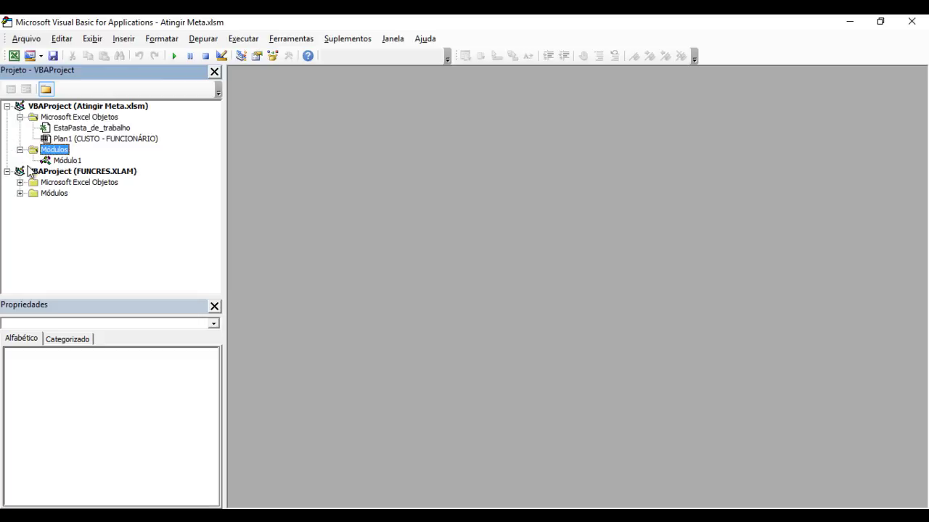
click(73, 161)
double_click(72, 161)
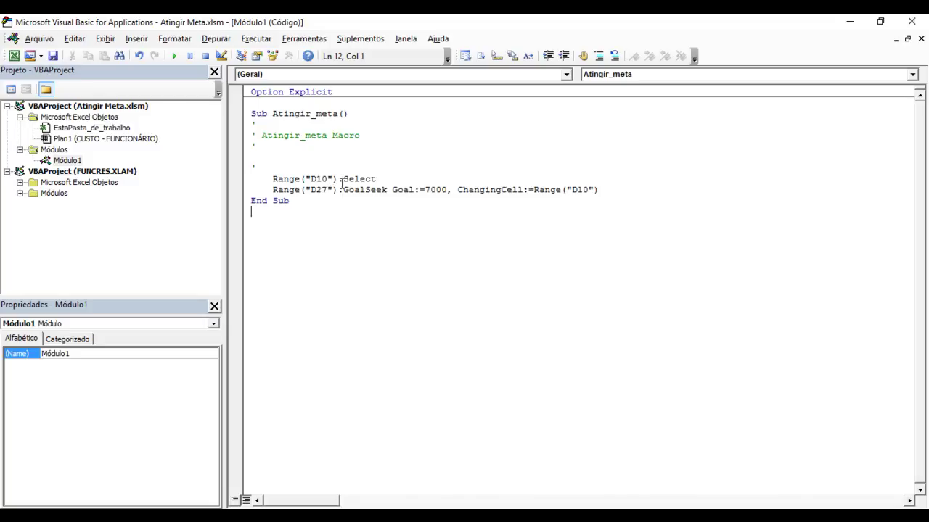
- Delete the Range("D10").Select statement from the Atingir_meta macro
drag(274, 179, 380, 178)
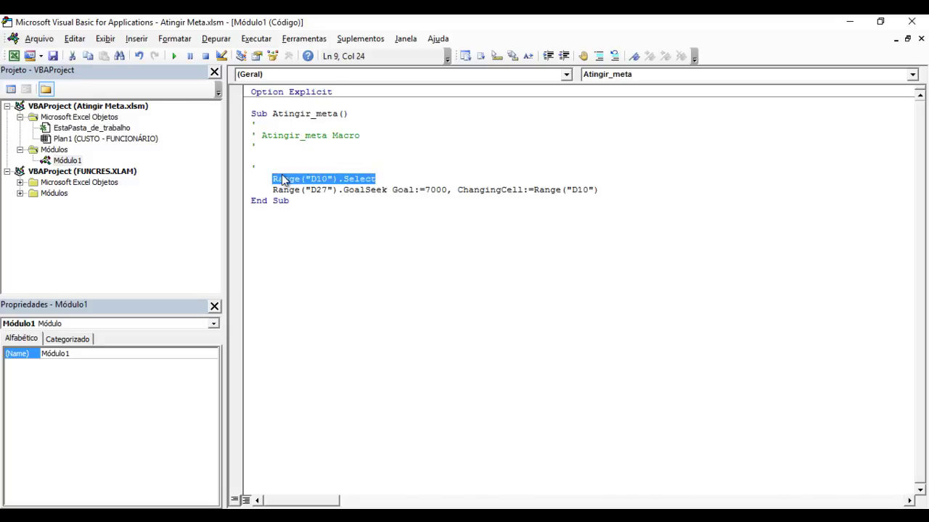
key(alt+F11)
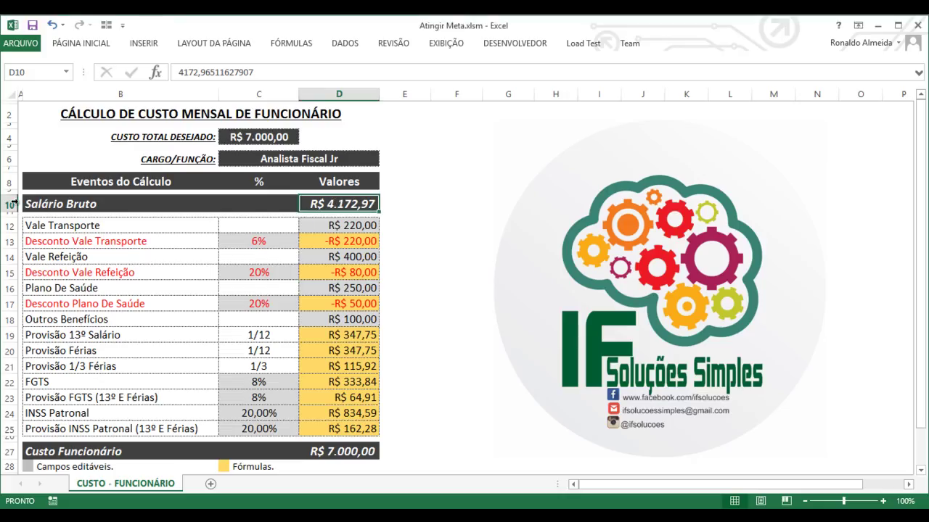
key(alt+F11)
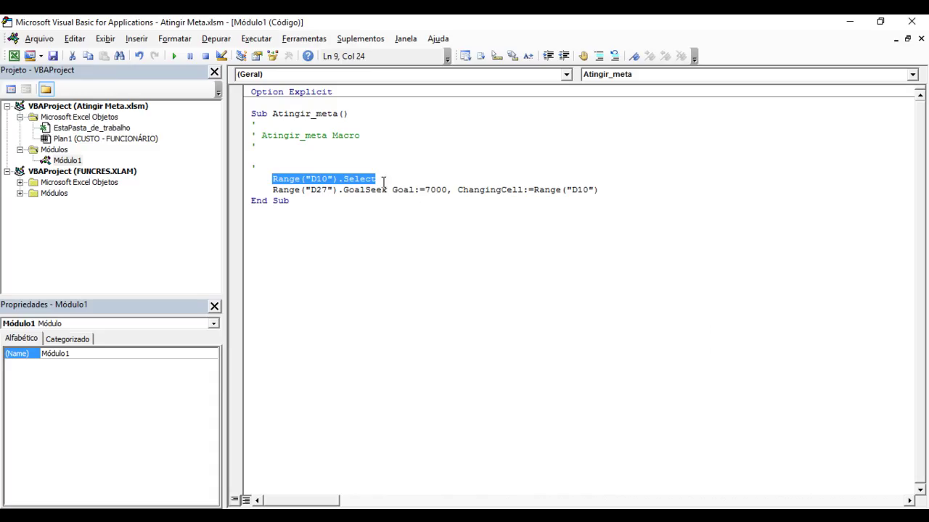
key(Delete)
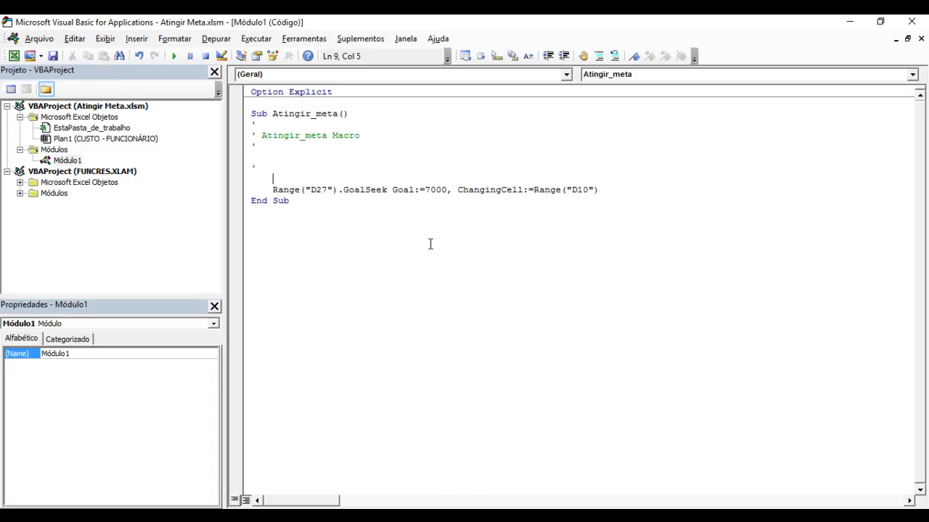
- Remove the empty comment lines and surplus line breaks around the Atingir_meta Macro comment, keeping one blank line before the GoalSeek statement
click(255, 125)
click(276, 114)
drag(276, 114, 339, 114)
click(315, 118)
click(282, 126)
drag(273, 114, 339, 122)
click(337, 134)
click(253, 124)
key(Down)
key(Down)
key(Down)
key(Down)
drag(269, 166, 245, 151)
key(Delete)
key(Delete)
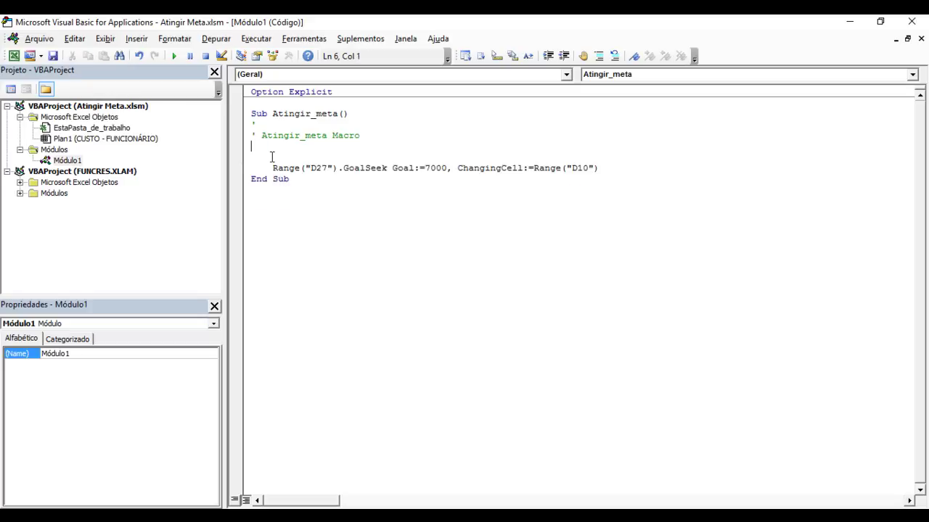
click(259, 126)
drag(259, 125, 246, 127)
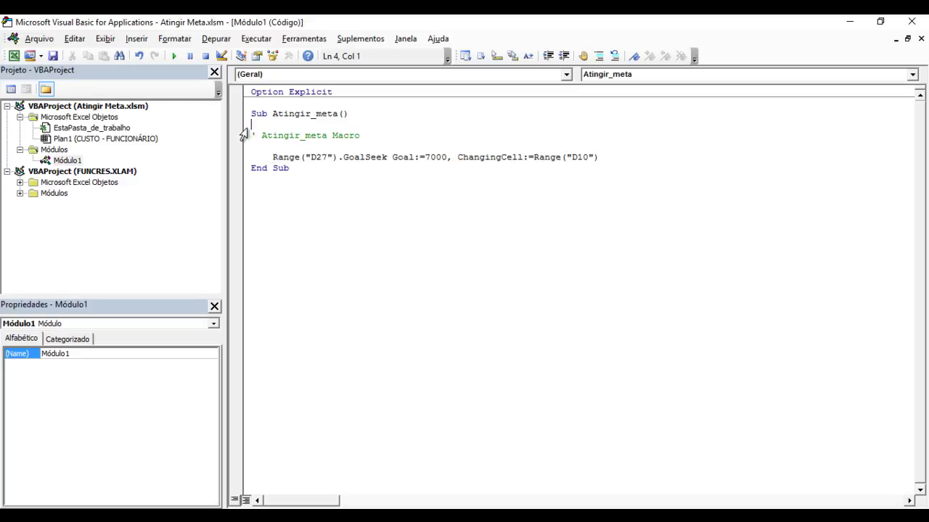
key(Delete)
key(Delete)
- Examine the Range("D27") reference in the GoalSeek statement and compare it with the Custo Funcionário total cell in the worksheet
click(316, 148)
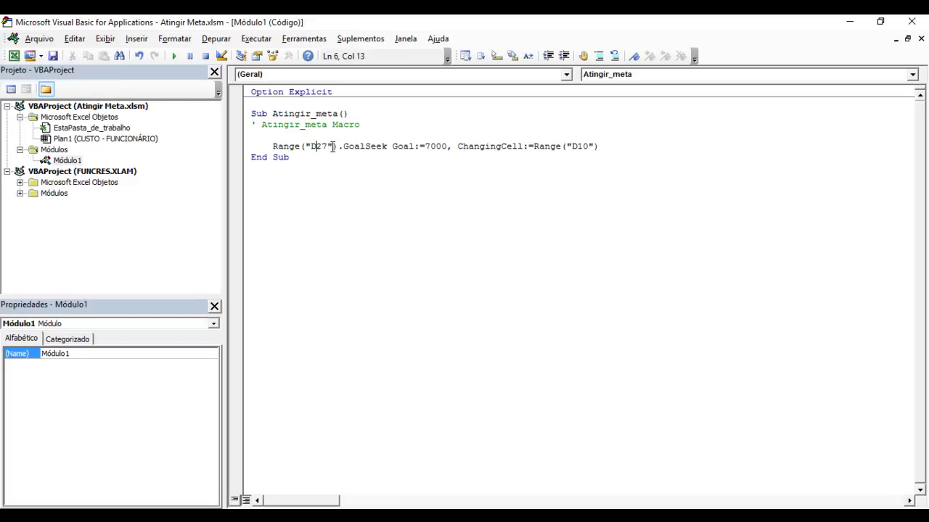
click(275, 146)
drag(272, 146, 337, 151)
click(364, 147)
click(344, 148)
click(328, 148)
drag(311, 147, 330, 149)
key(alt+Tab)
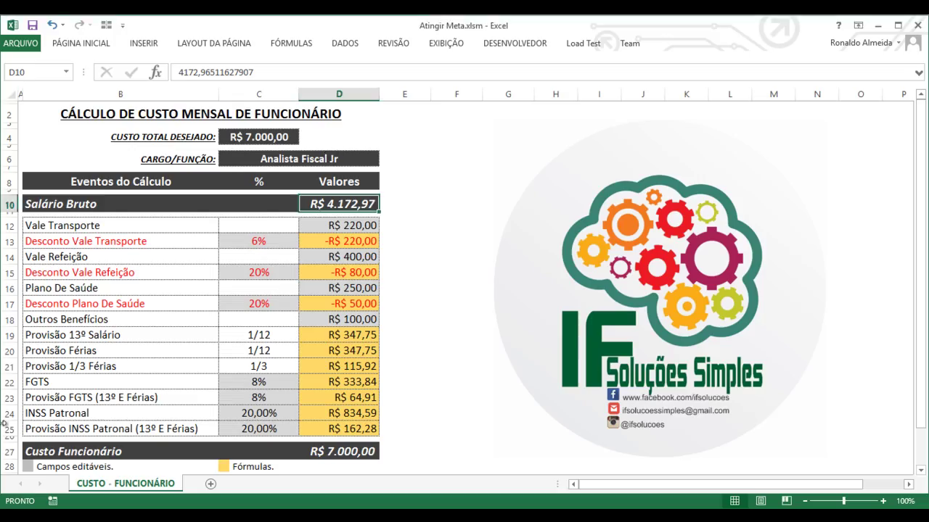
click(334, 453)
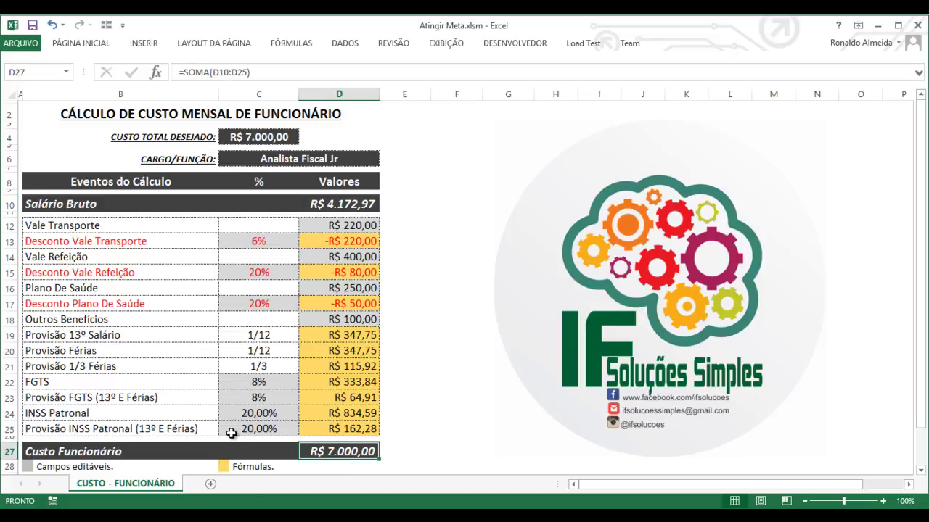
key(alt+Tab)
double_click(275, 145)
drag(310, 145, 329, 147)
click(332, 147)
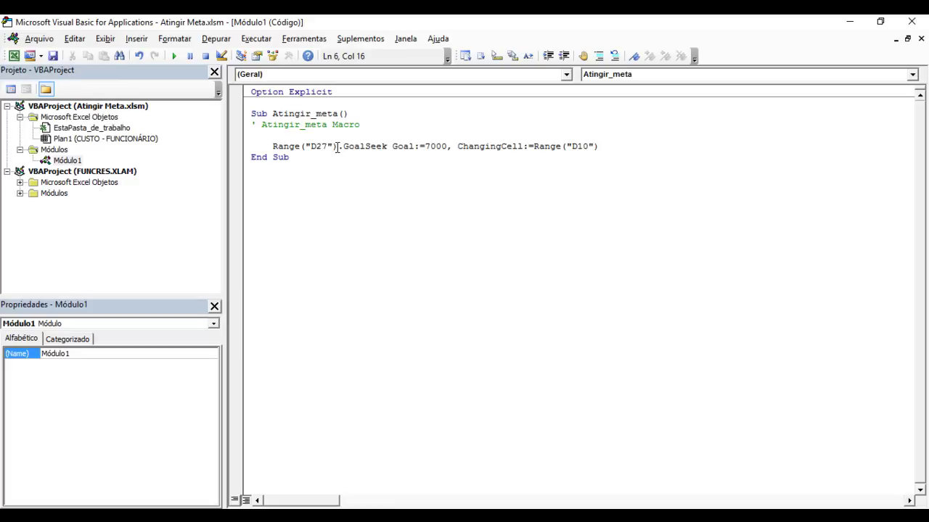
click(320, 147)
- Examine the Goal and ChangingCell arguments of the GoalSeek statement, comparing Range("D10") with the Salário Bruto cell in the worksheet
double_click(393, 147)
click(427, 147)
drag(426, 146, 445, 148)
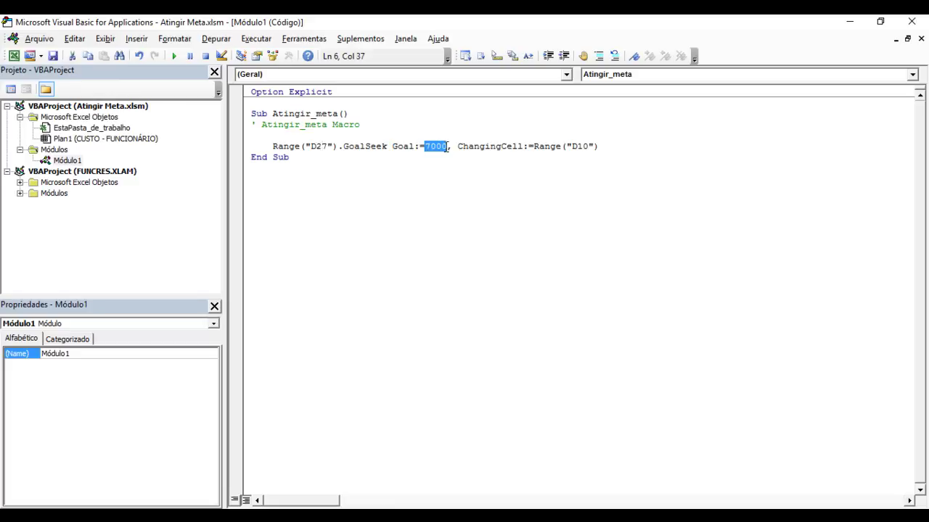
click(546, 147)
mouse_move(459, 146)
mouse_down()
mouse_move(496, 147)
mouse_move(460, 148)
mouse_up()
click(546, 147)
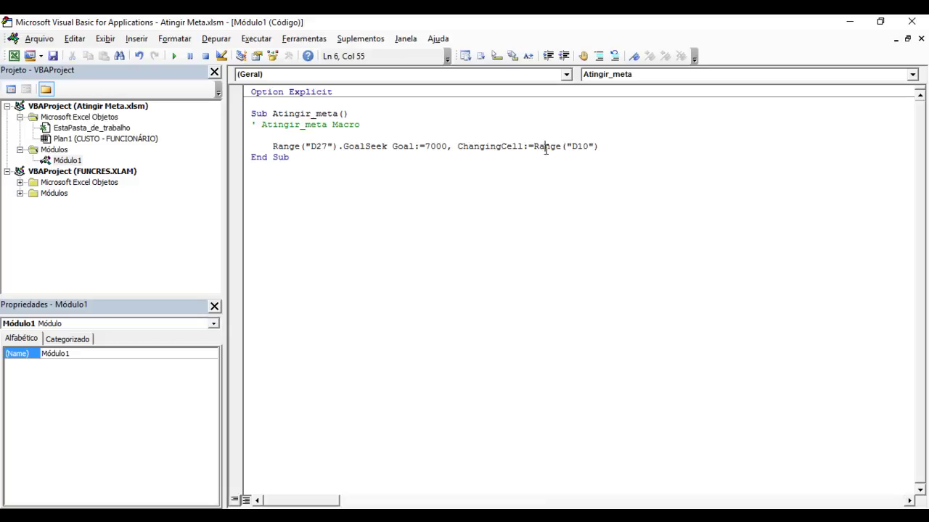
drag(573, 146, 587, 149)
key(alt+F11)
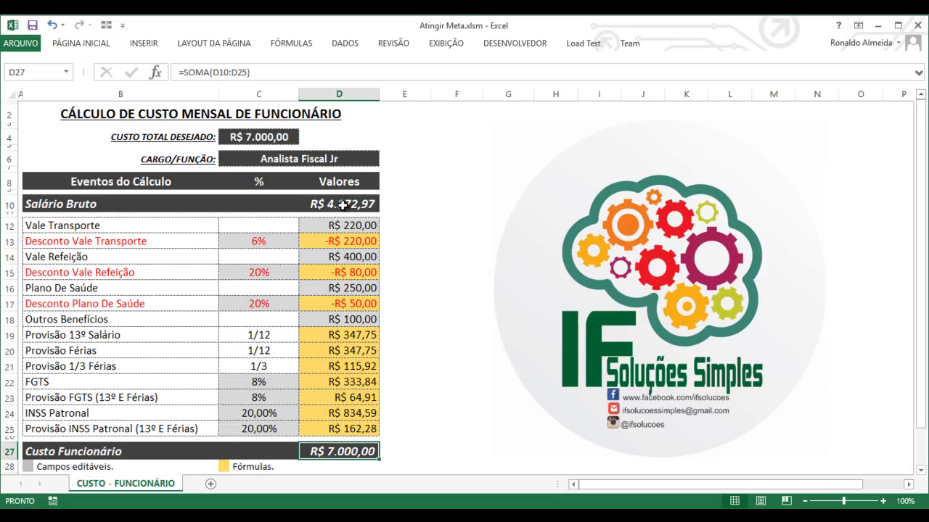
click(342, 205)
key(alt+F11)
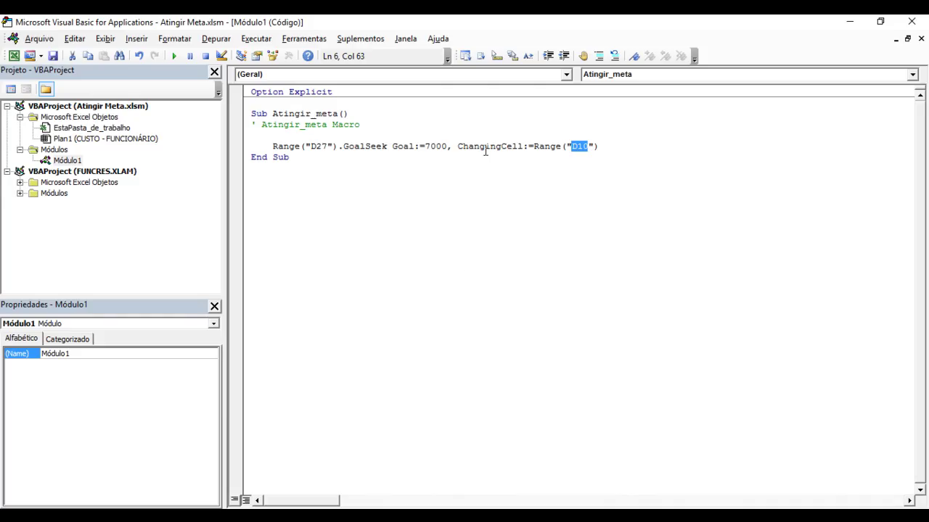
click(529, 148)
drag(534, 147, 594, 148)
- Replace the fixed Goal value in the GoalSeek statement with Range("C4"), the Custo Total Desejado cell, reusing the copied Range expression
drag(420, 146, 449, 146)
click(437, 149)
key(alt+F11)
click(253, 141)
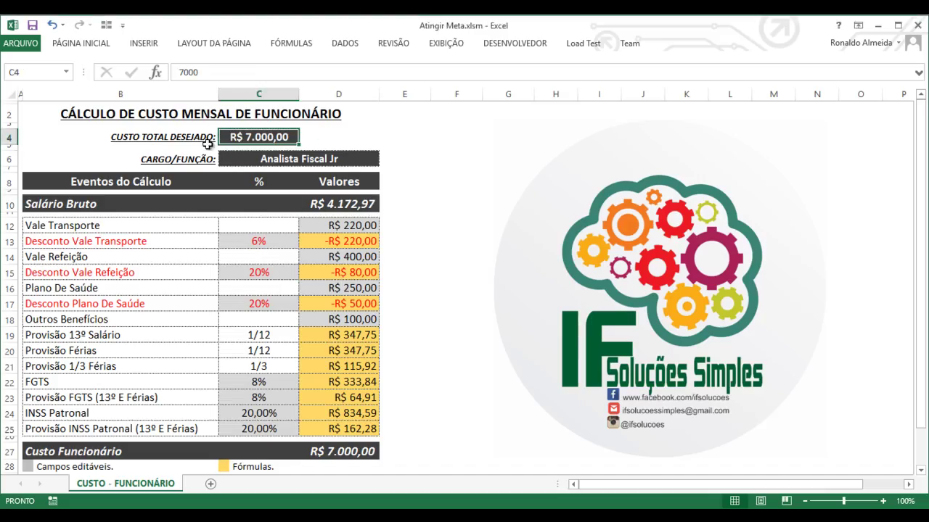
key(alt+F11)
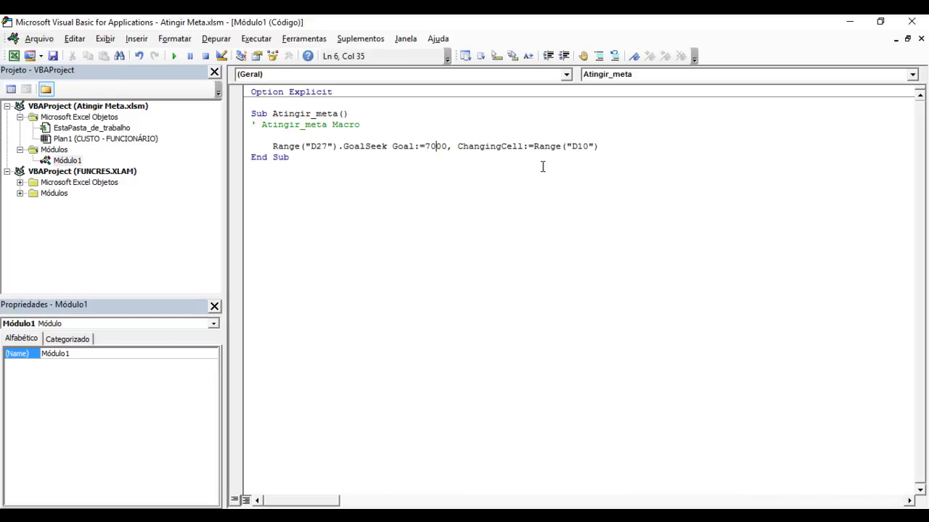
drag(534, 146, 597, 148)
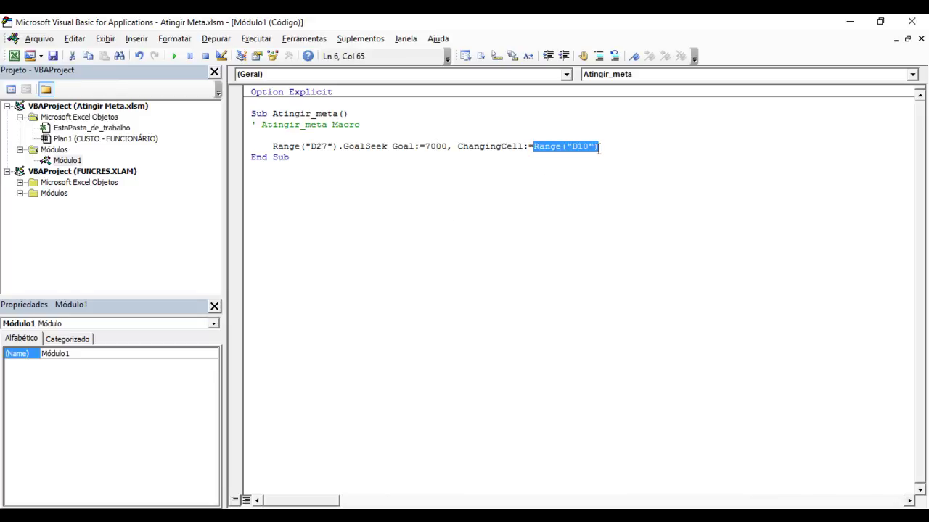
key(ctrl+c)
double_click(434, 146)
click(426, 146)
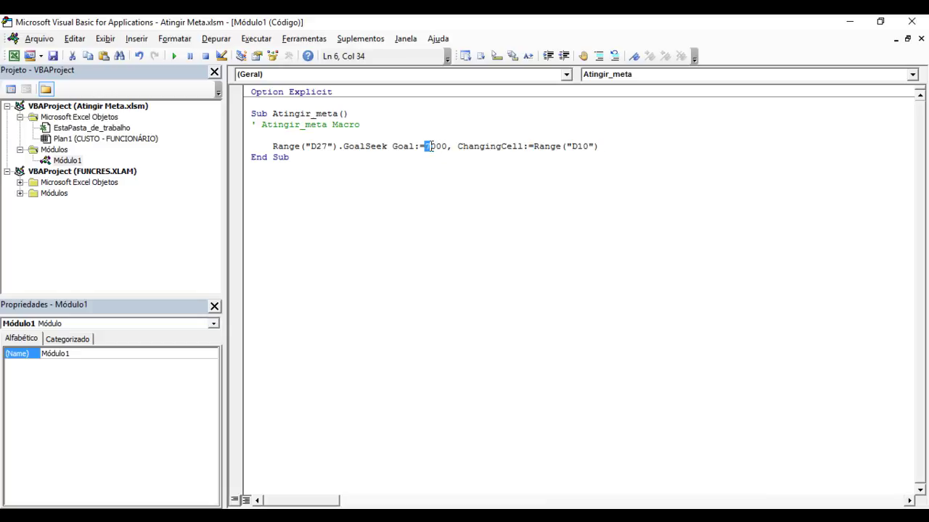
double_click(427, 146)
key(ctrl+v)
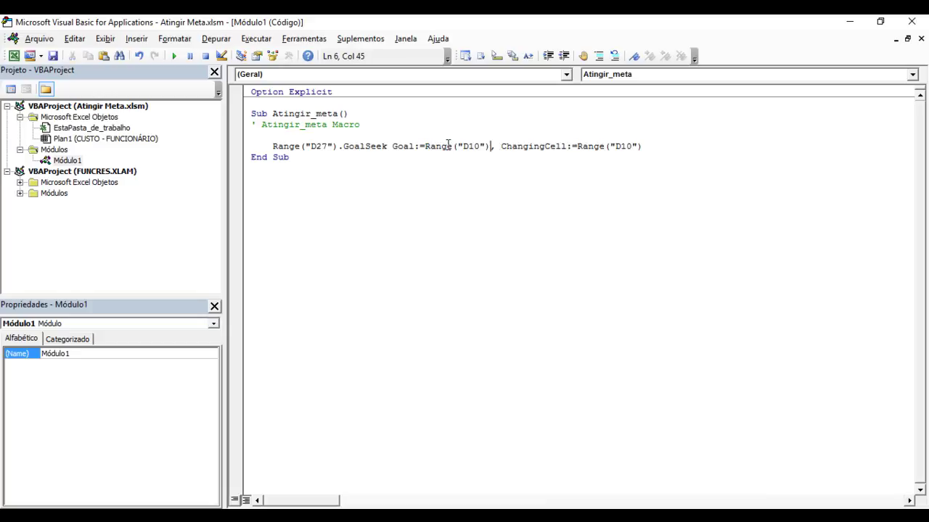
drag(463, 147, 478, 148)
text(C)
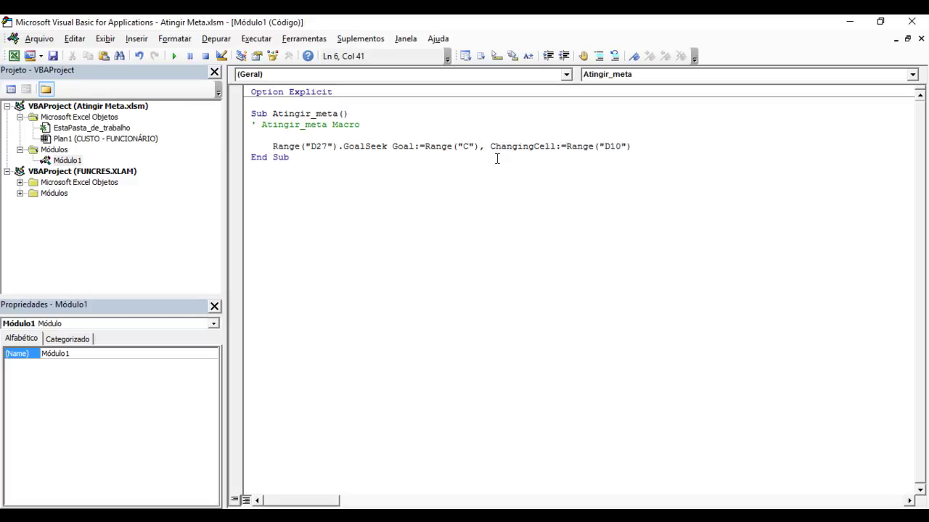
text(4)
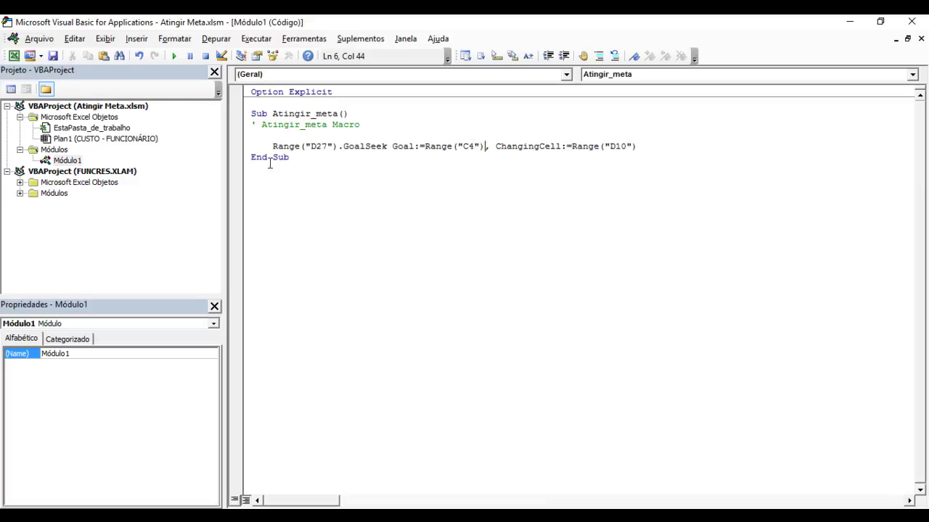
- Review the edited GoalSeek statement part by part: the target cell, the Goal argument and the ChangingCell argument
drag(274, 147, 383, 147)
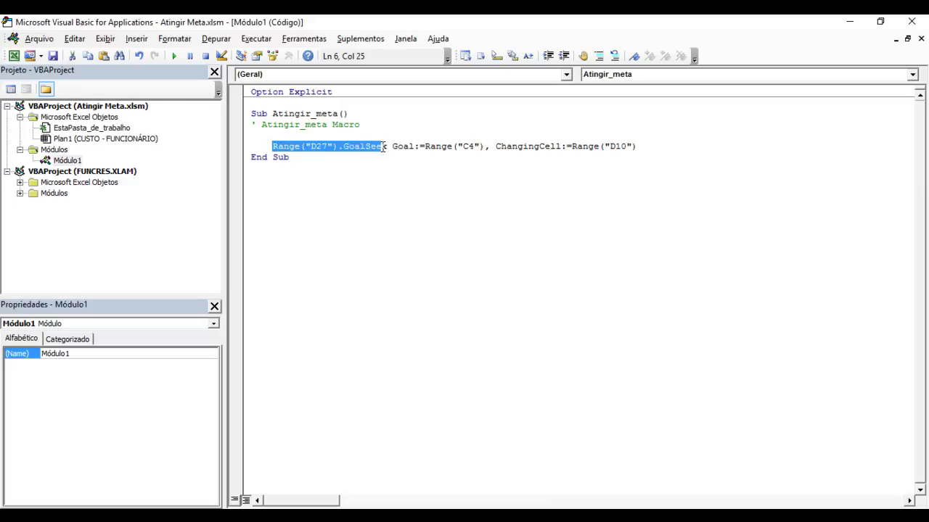
click(410, 148)
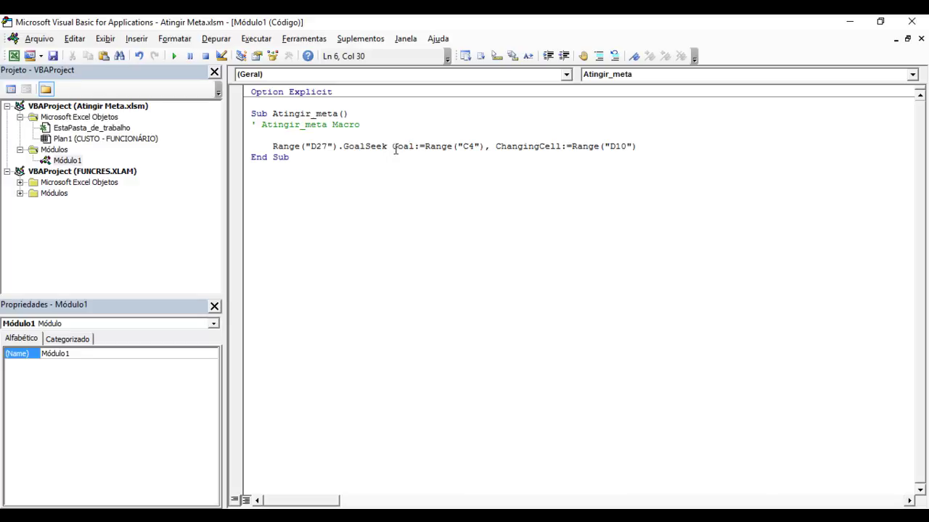
drag(394, 147, 632, 147)
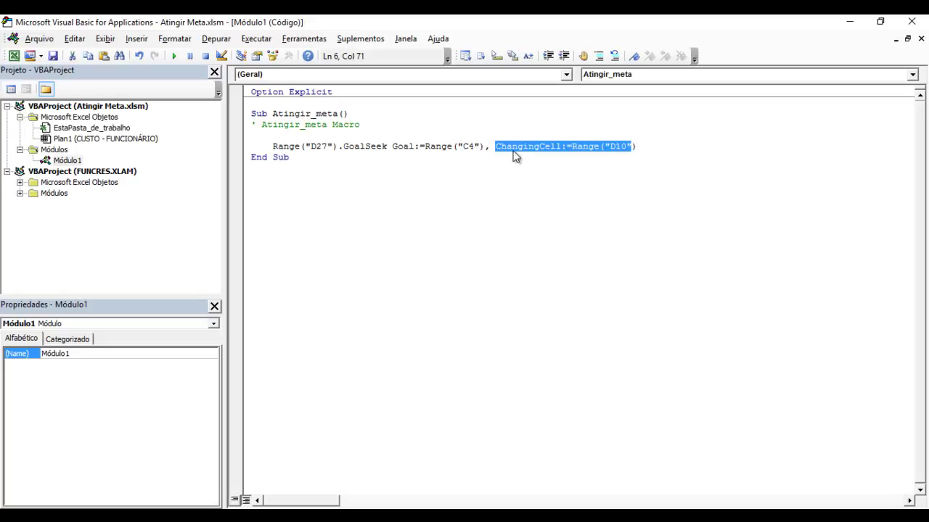
click(468, 147)
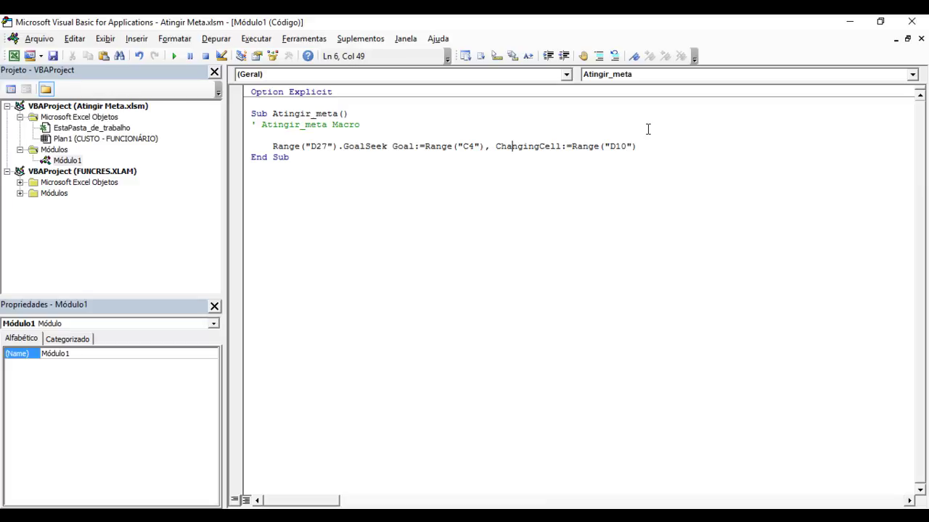
- Close the Visual Basic editor and return to the cost worksheet
click(915, 24)
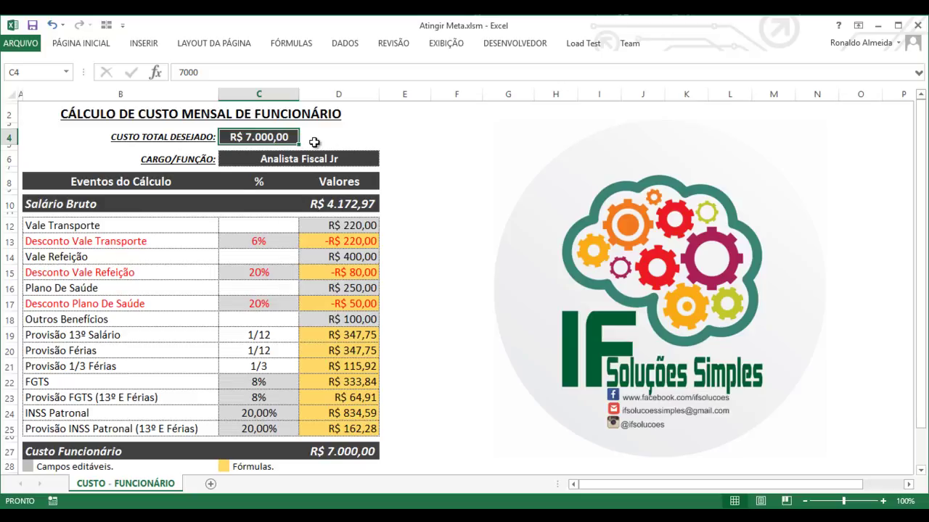
- Try a form-control button beside the cost table with the Atingir_meta macro assigned, and delete it
click(517, 45)
click(301, 105)
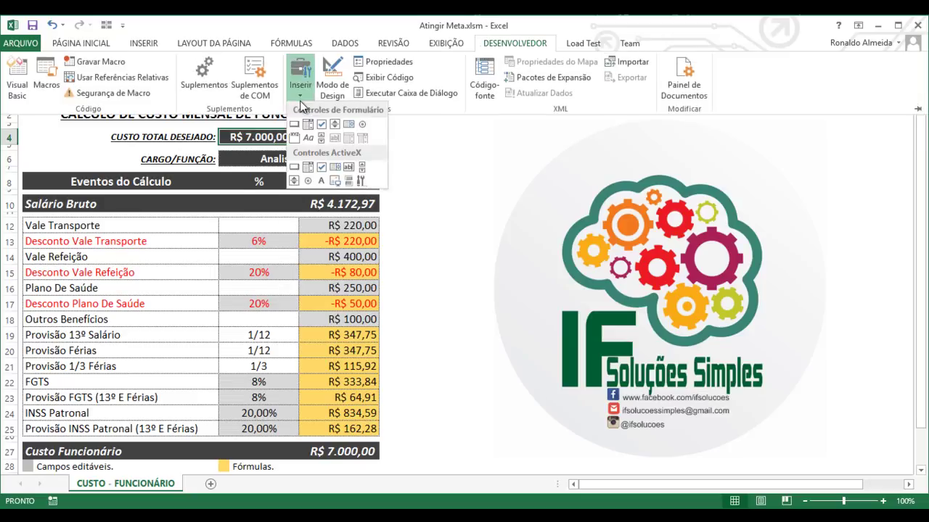
click(299, 142)
drag(412, 165, 479, 192)
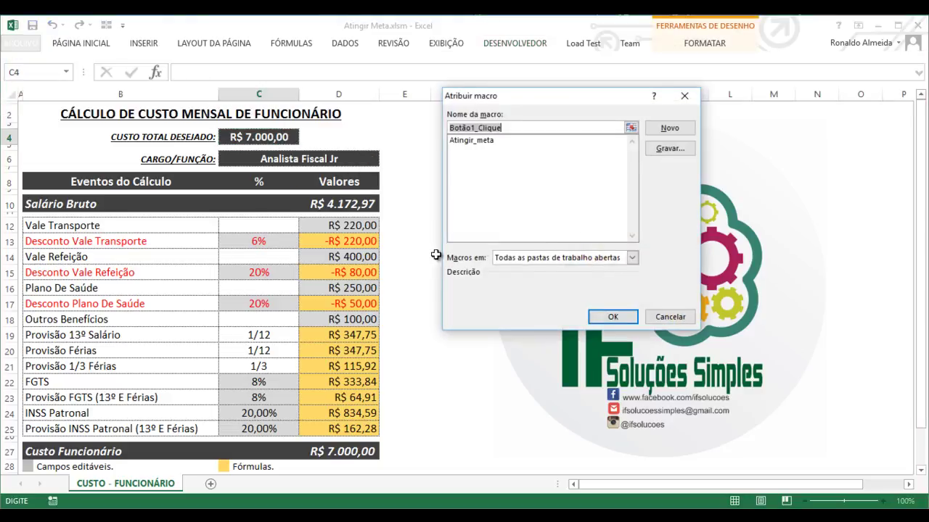
click(496, 141)
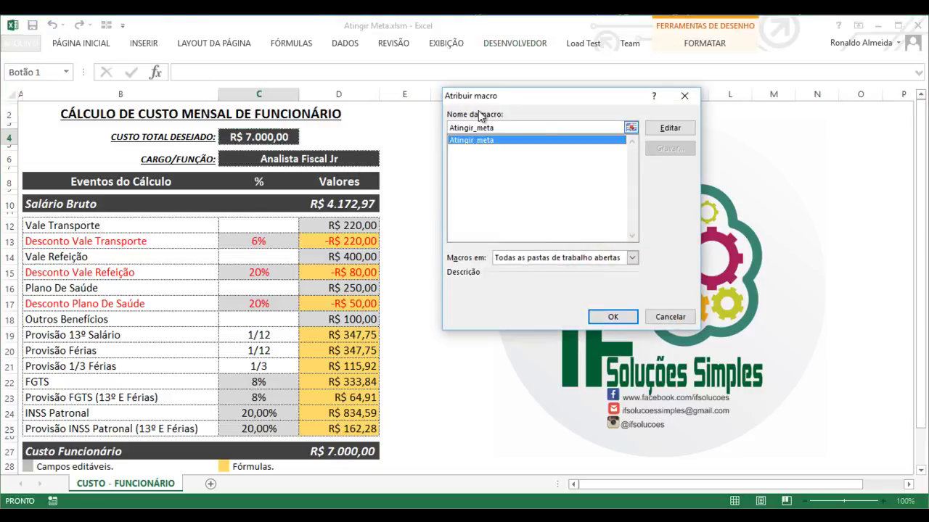
click(612, 317)
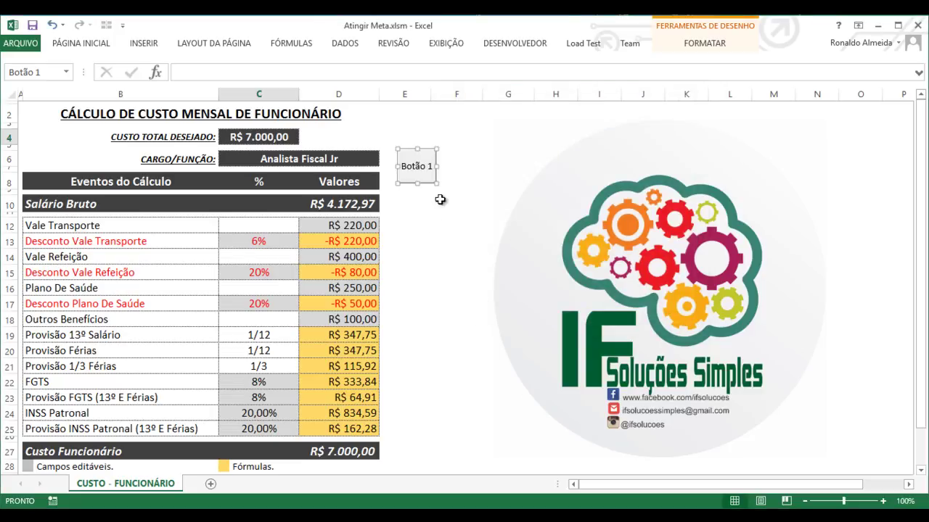
key(Delete)
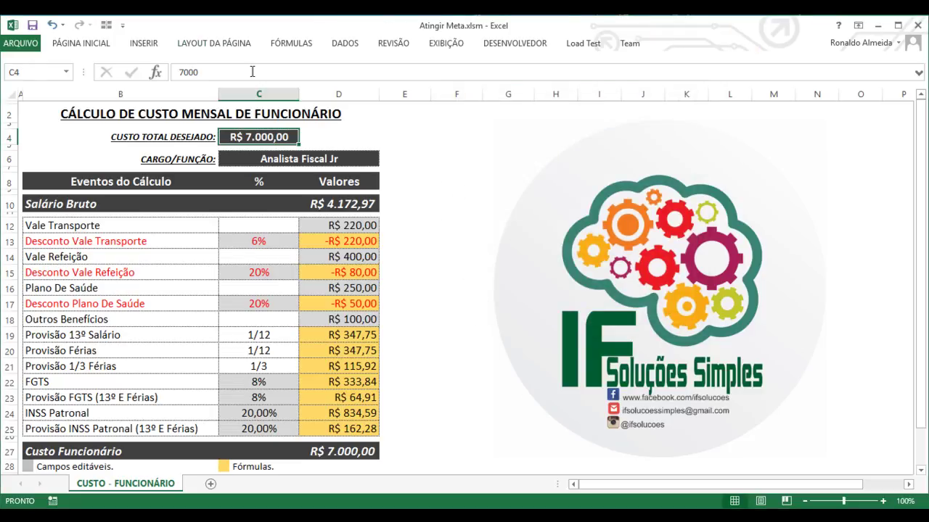
- Draw a rounded rectangle about 2.75 cm wide and 0.74 cm high beside the Custo Total Desejado value in row 4
click(144, 43)
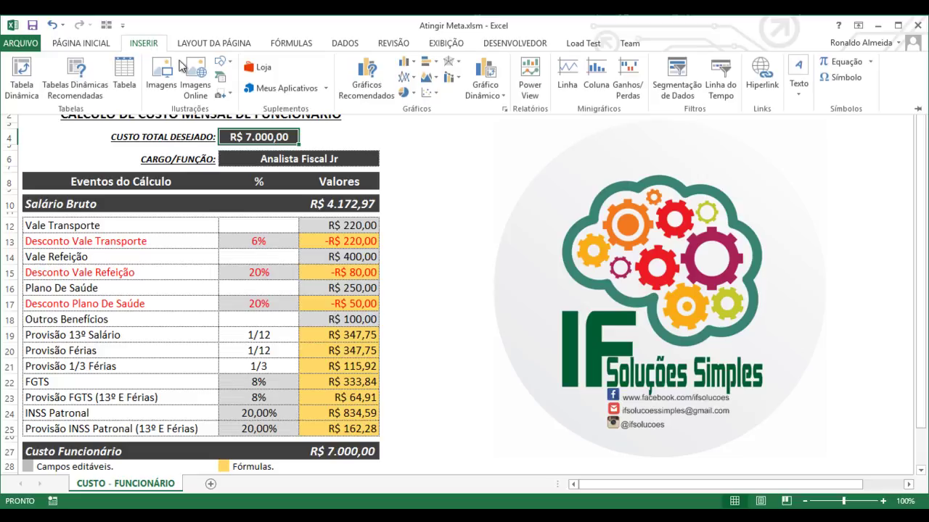
click(225, 65)
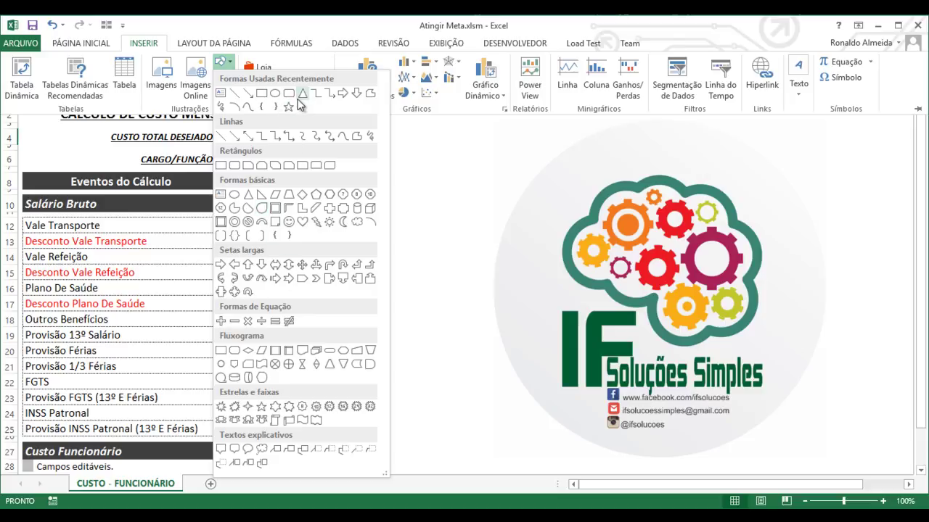
click(290, 106)
drag(307, 131, 342, 127)
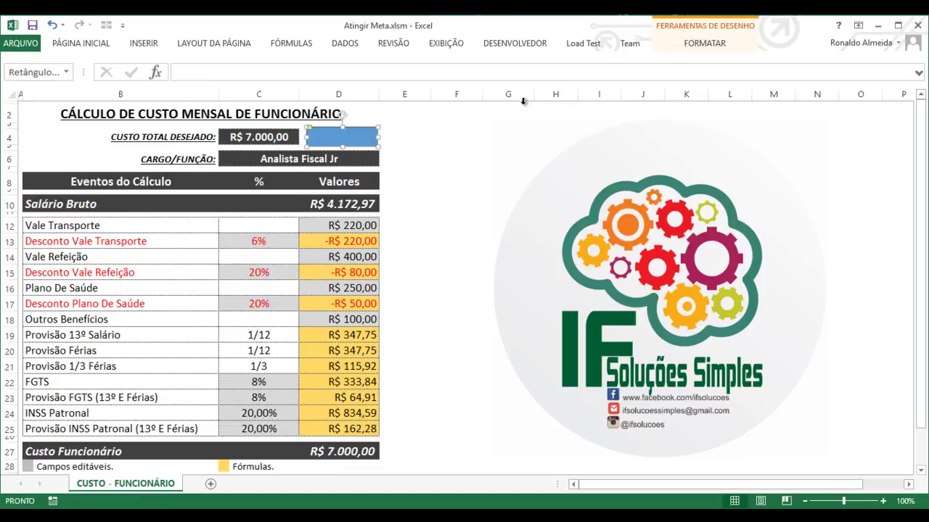
- Give the rounded rectangle a red fill and a matching red outline
click(717, 45)
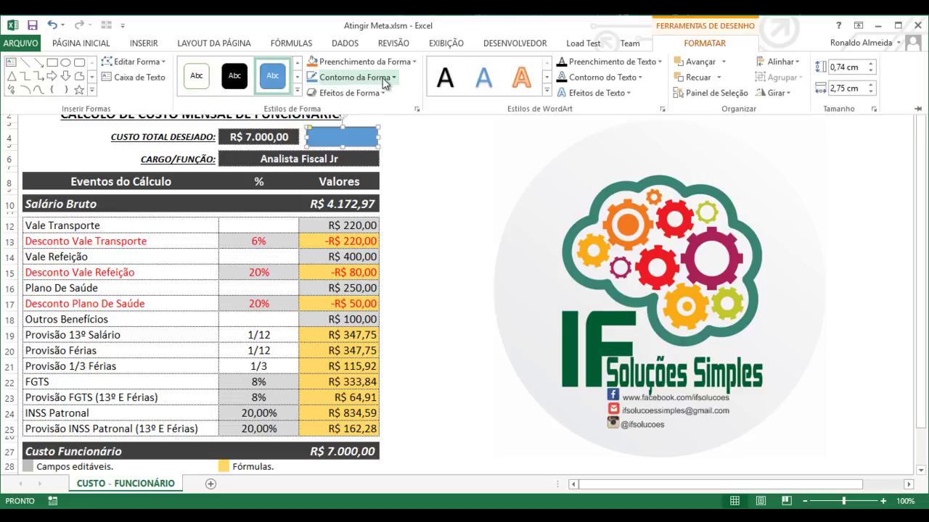
click(413, 64)
click(325, 186)
click(392, 77)
click(324, 209)
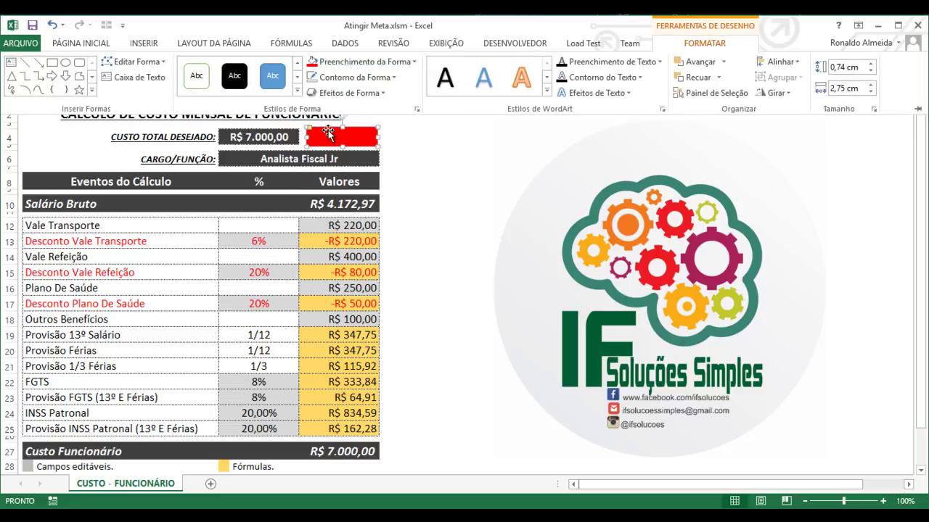
- Label the red rectangle CALCULAR and centre the text vertically and horizontally
right_click(316, 139)
click(372, 209)
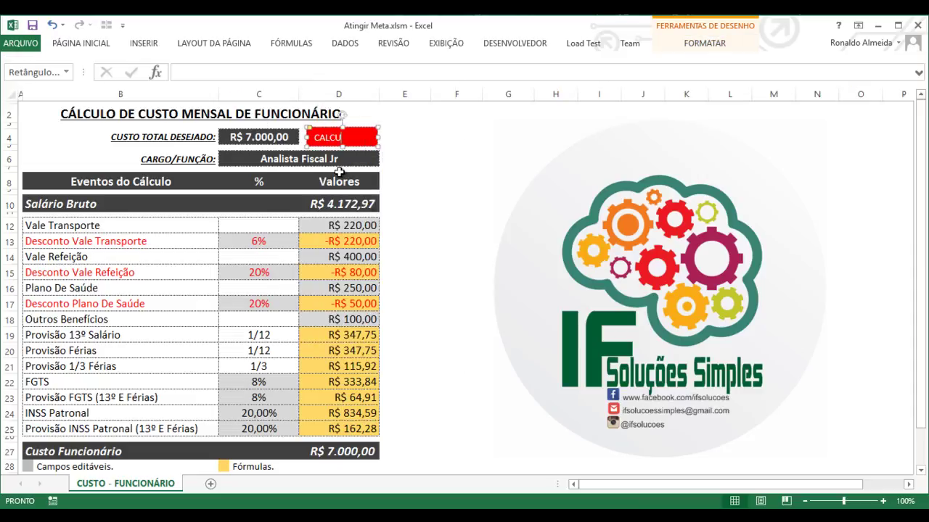
double_click(354, 138)
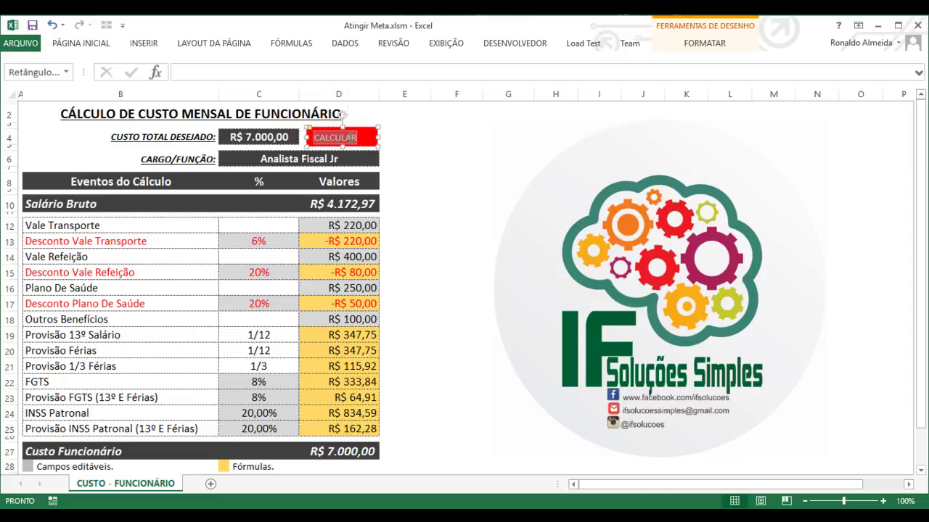
click(114, 43)
click(237, 66)
click(237, 87)
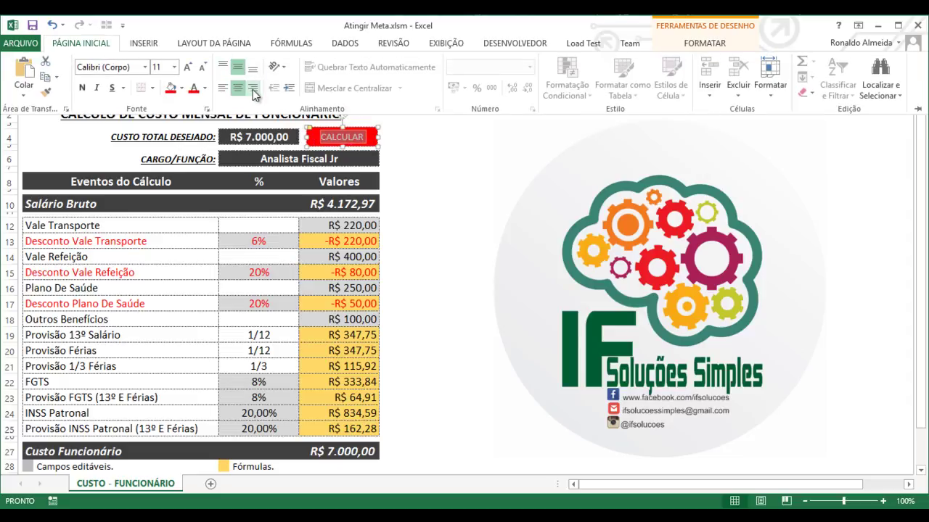
- Make the CALCULAR label white and bold, and deselect the shape
click(204, 88)
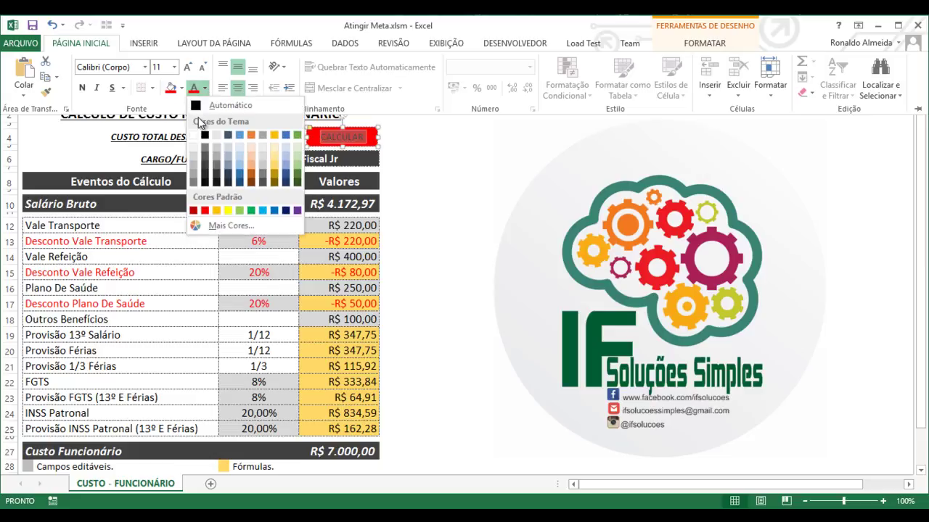
click(194, 137)
click(82, 88)
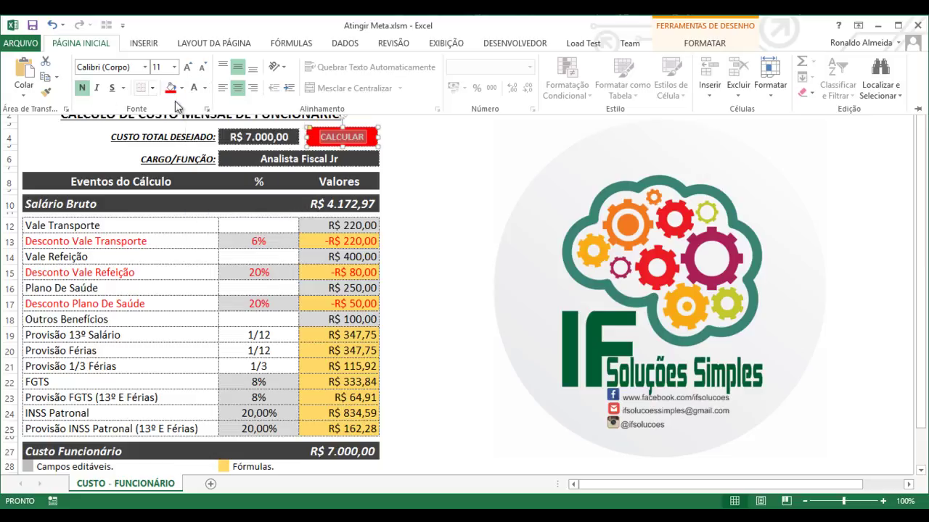
key(ctrl+F1)
click(406, 148)
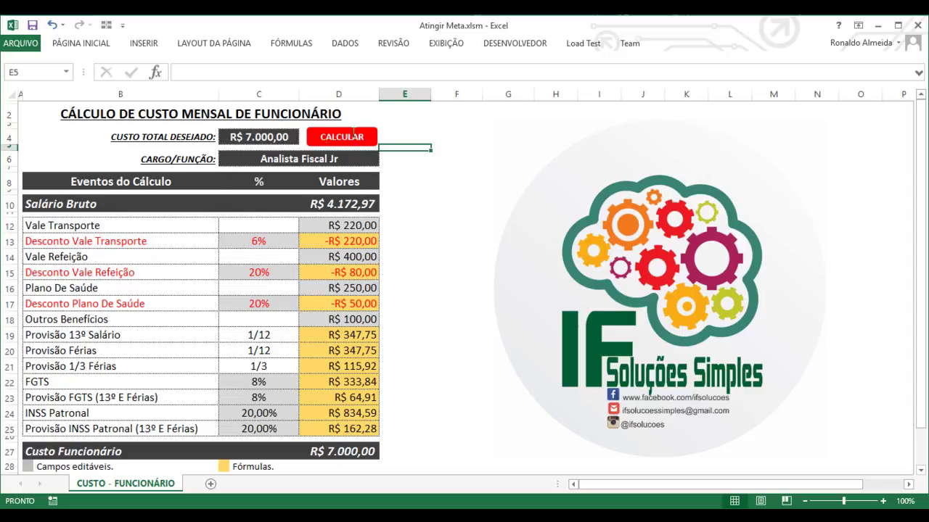
- Assign the Atingir_meta macro to the CALCULAR shape and deselect it
right_click(356, 132)
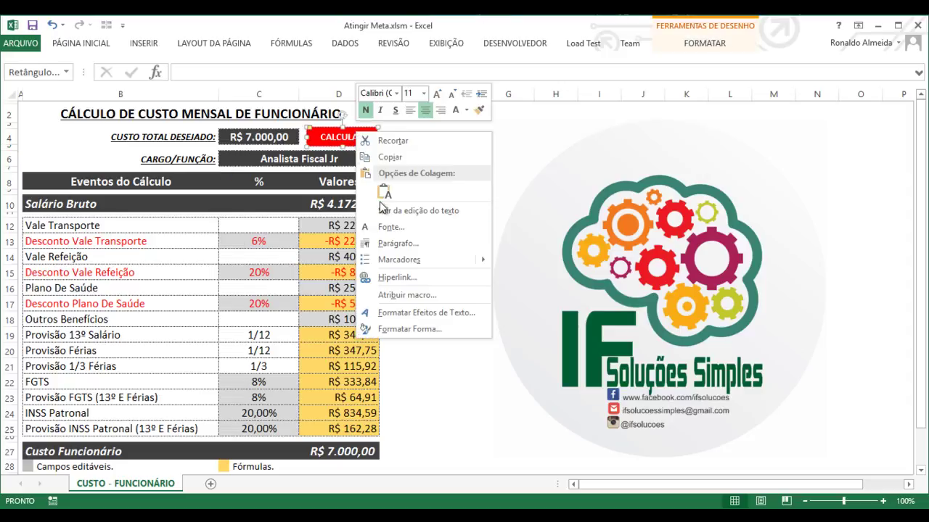
click(415, 295)
click(334, 221)
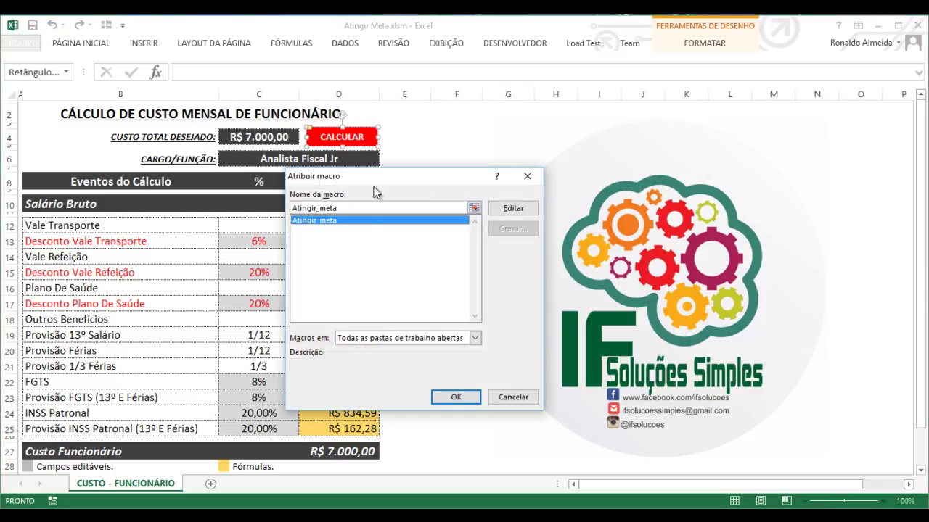
click(456, 399)
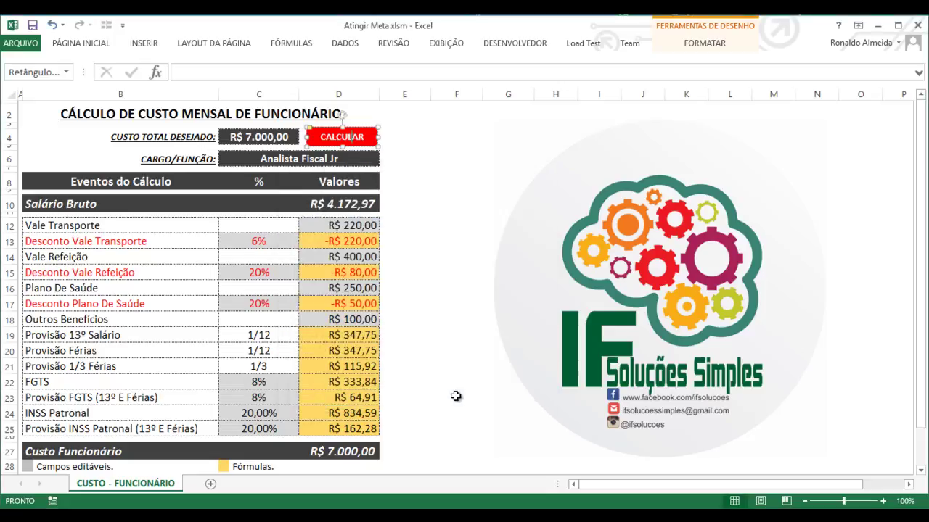
click(410, 170)
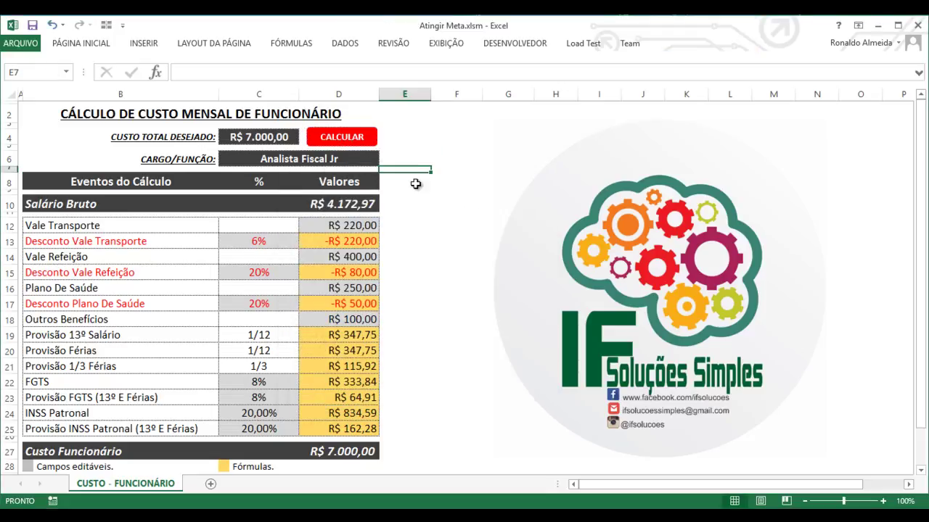
- Set the desired total cost in C4 to 5000, run the macro with the CALCULAR shape and check the salary and total cells
click(352, 139)
text(5000)
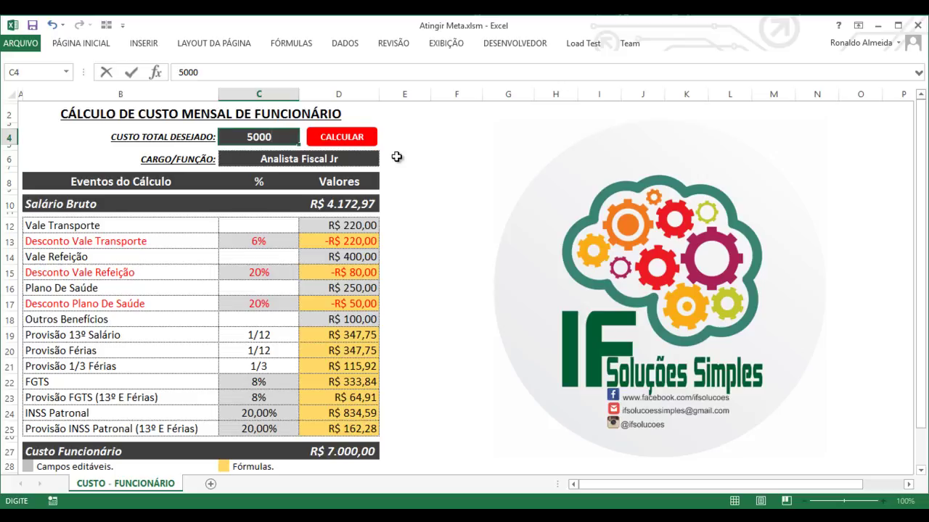
key(Return)
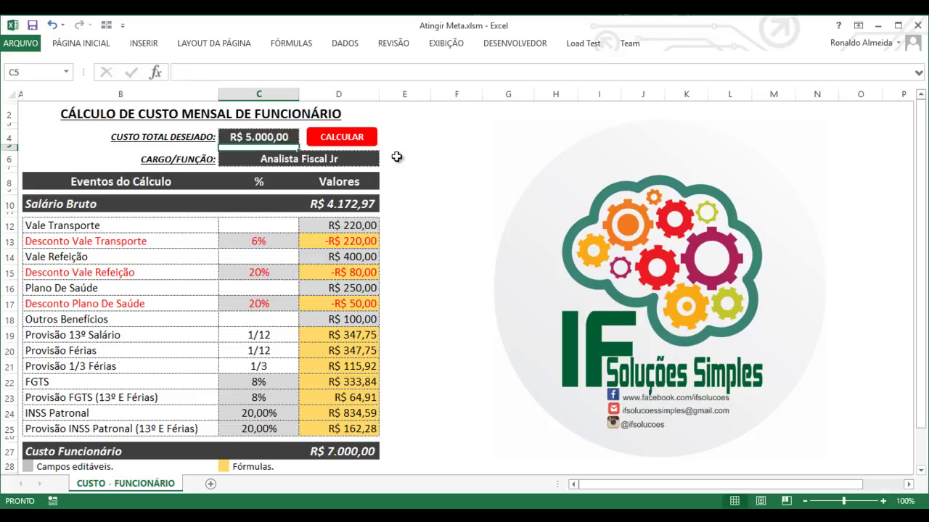
click(362, 139)
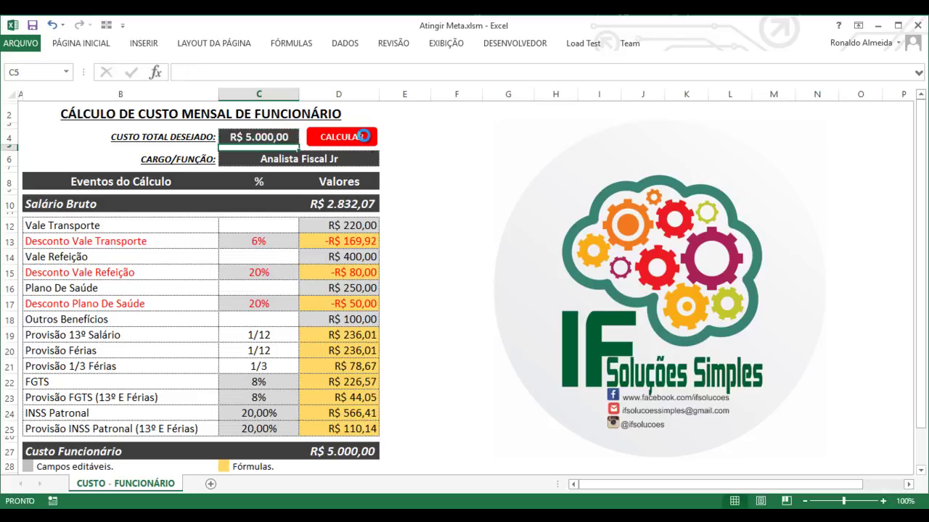
click(354, 453)
drag(338, 201, 355, 451)
click(358, 464)
- Set the desired total cost in C4 to 8000, rerun the macro with CALCULAR and check the total in D27
click(275, 139)
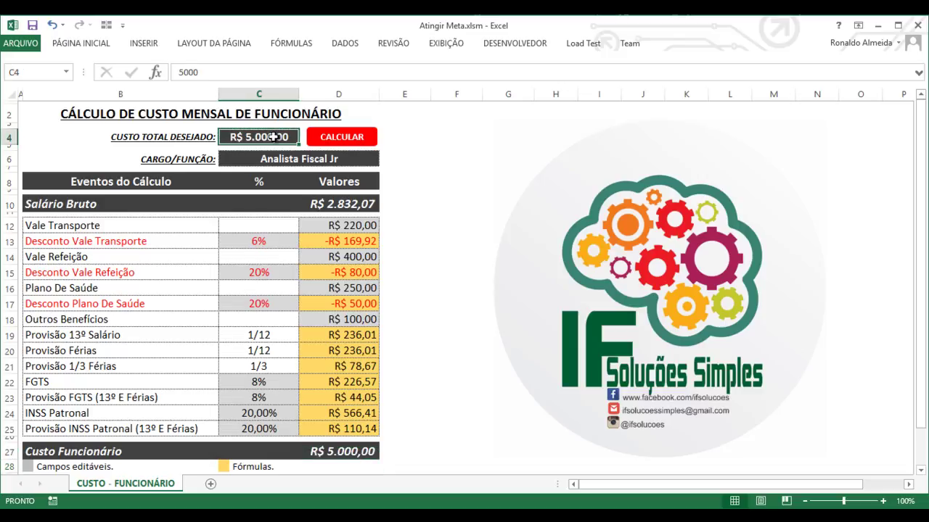
text(8000)
key(Return)
click(363, 145)
click(359, 446)
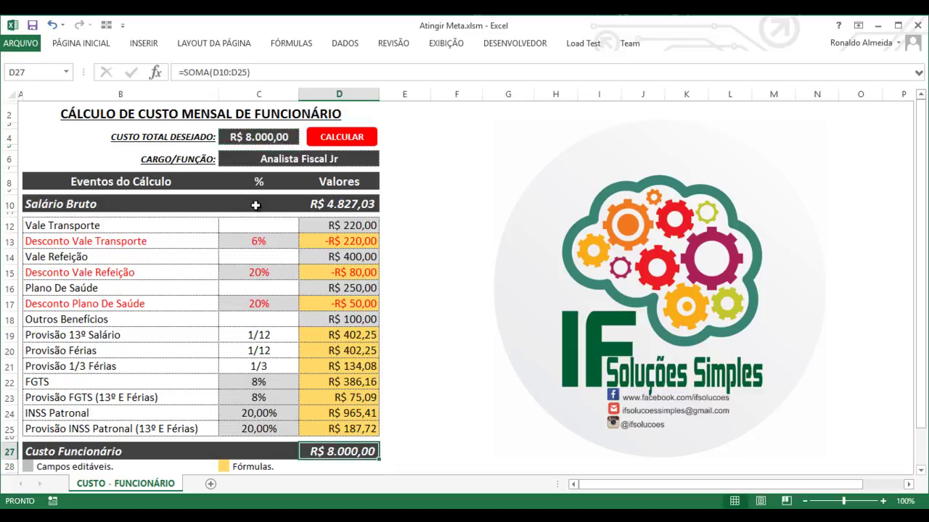
- Set the desired total cost in C4 to 100.000, rerun the macro with CALCULAR and check the Salário Bruto cell
click(266, 140)
text(100.000)
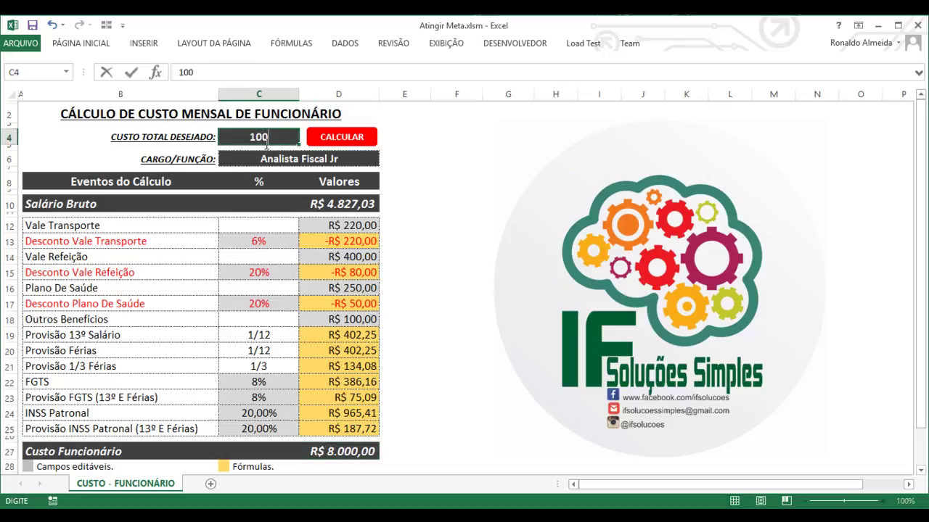
key(Return)
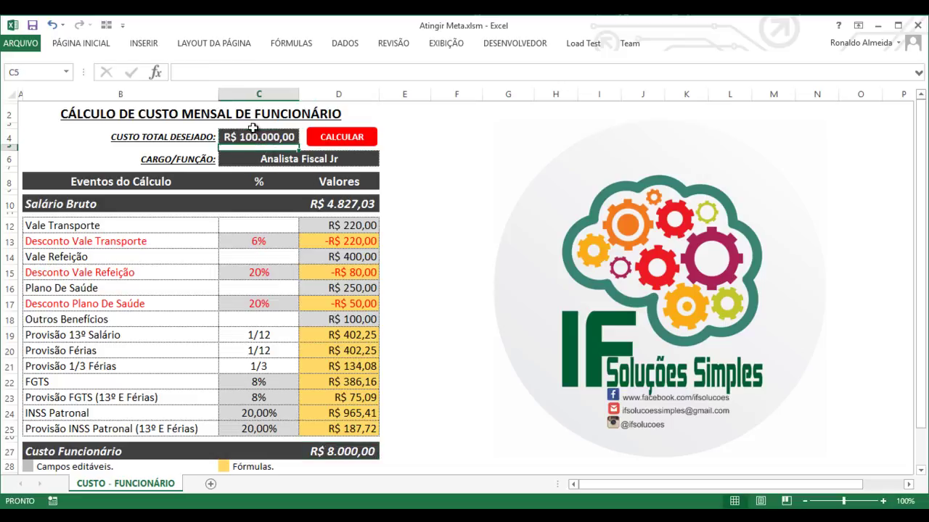
click(348, 138)
click(341, 204)
- Widen column D to read the Custo Funcionário total, narrow the column back, and review cells C4 and D10
drag(379, 94, 398, 94)
click(341, 456)
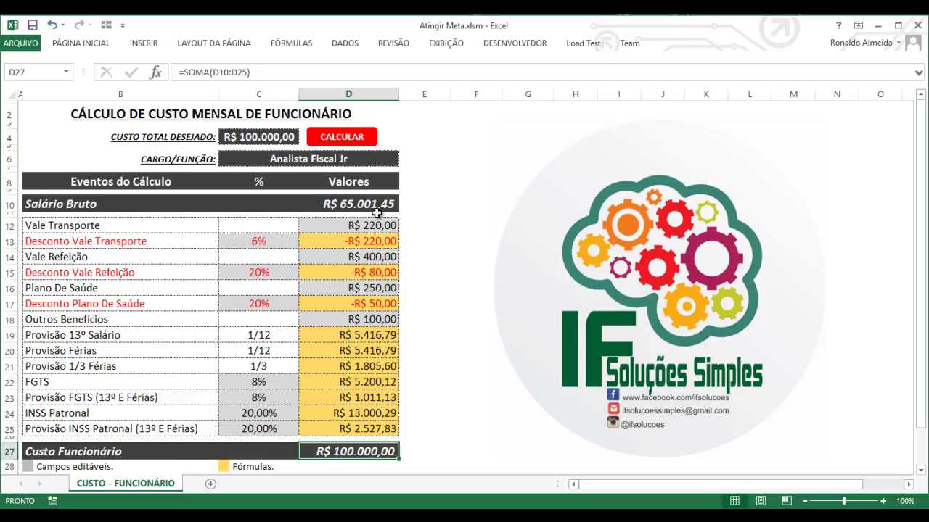
drag(399, 94, 377, 94)
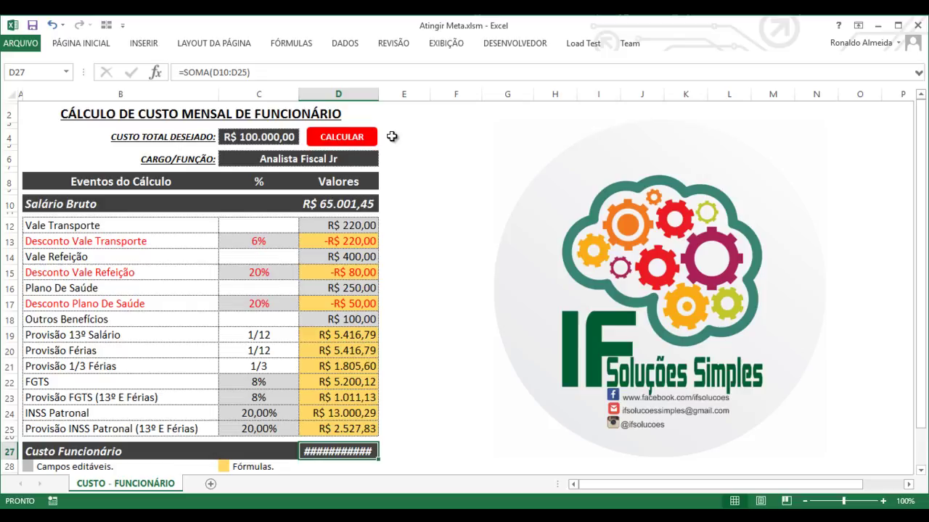
click(276, 137)
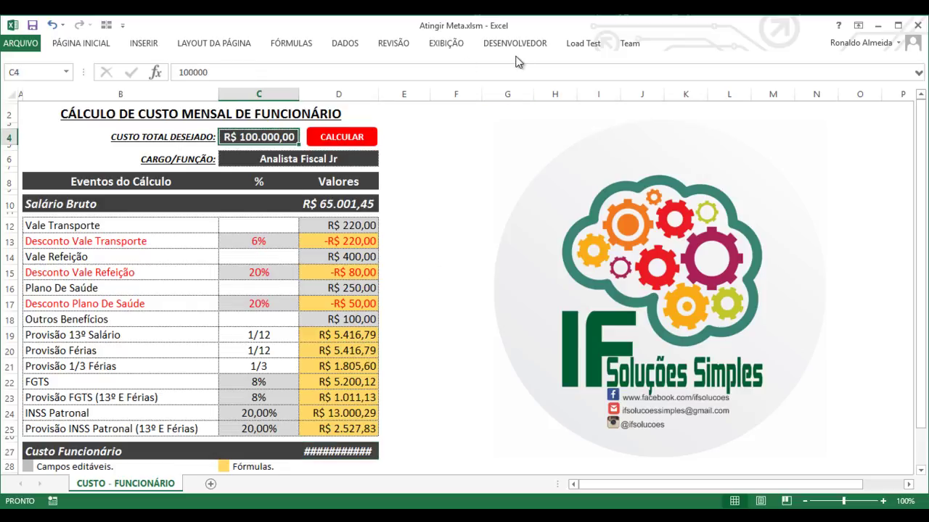
click(336, 141)
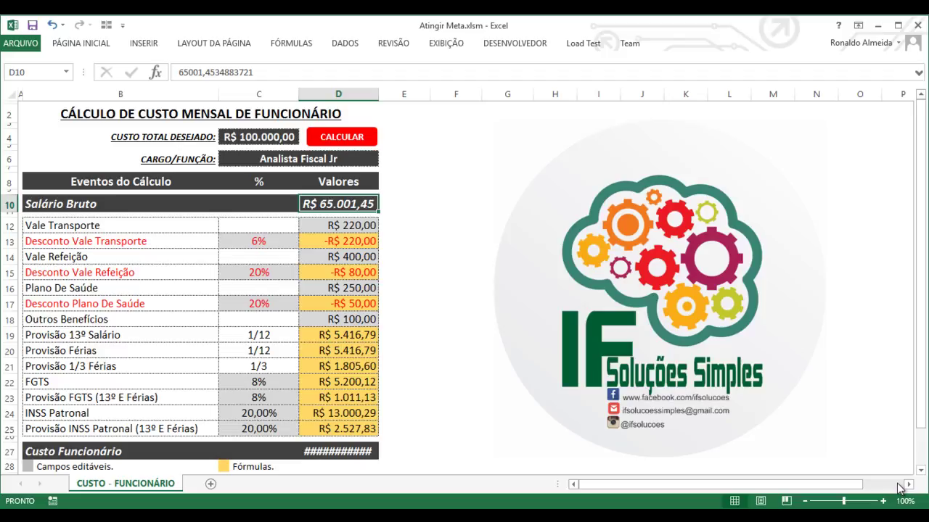
- Set the desired total cost in C4 to 5.000 and recalculate the gross salary with the CALCULAR shape
click(281, 135)
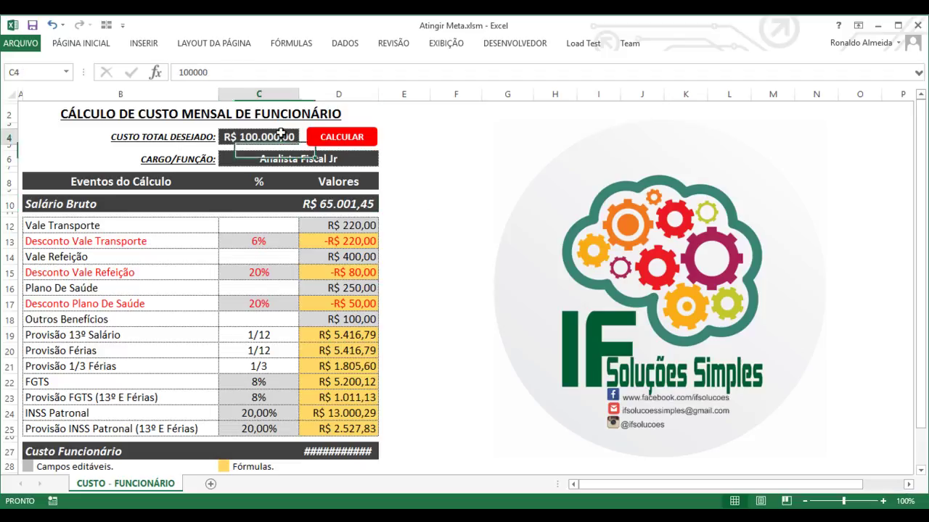
text(5)
text(000)
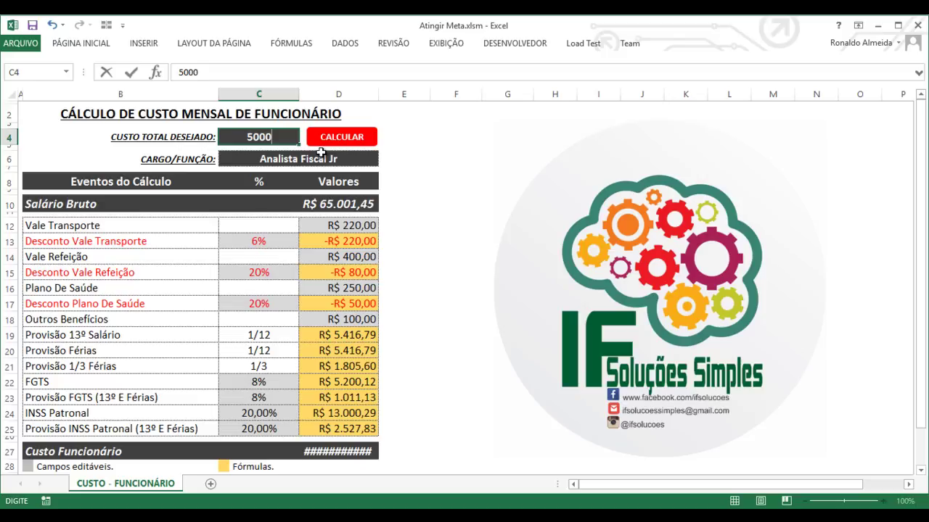
key(Return)
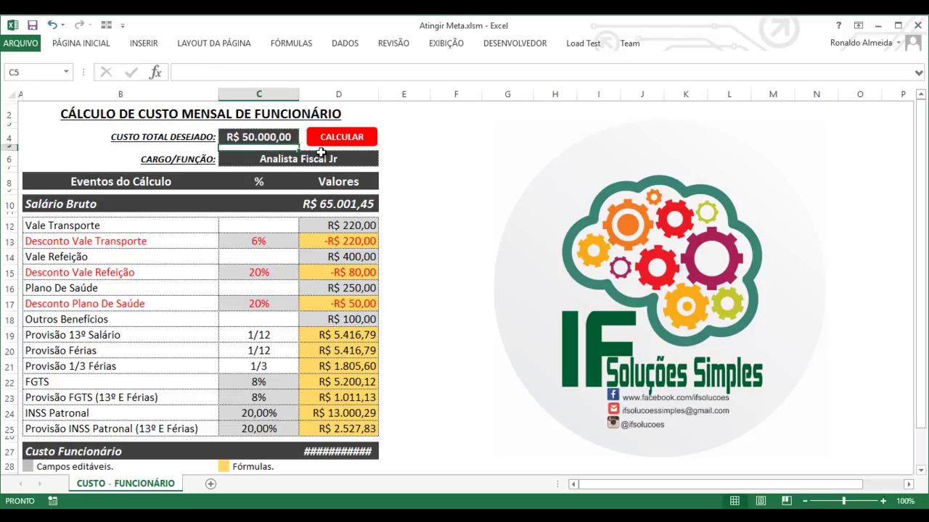
click(259, 137)
text(5.000)
key(Return)
click(354, 137)
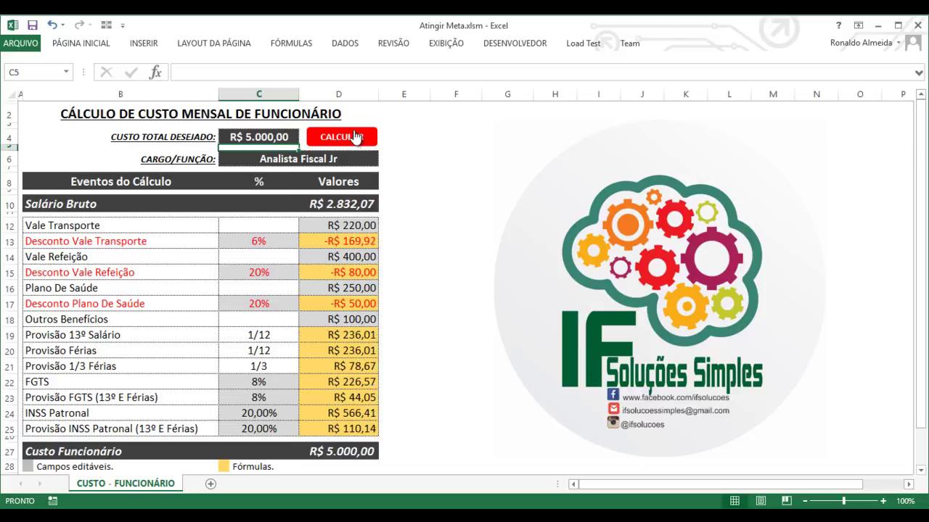